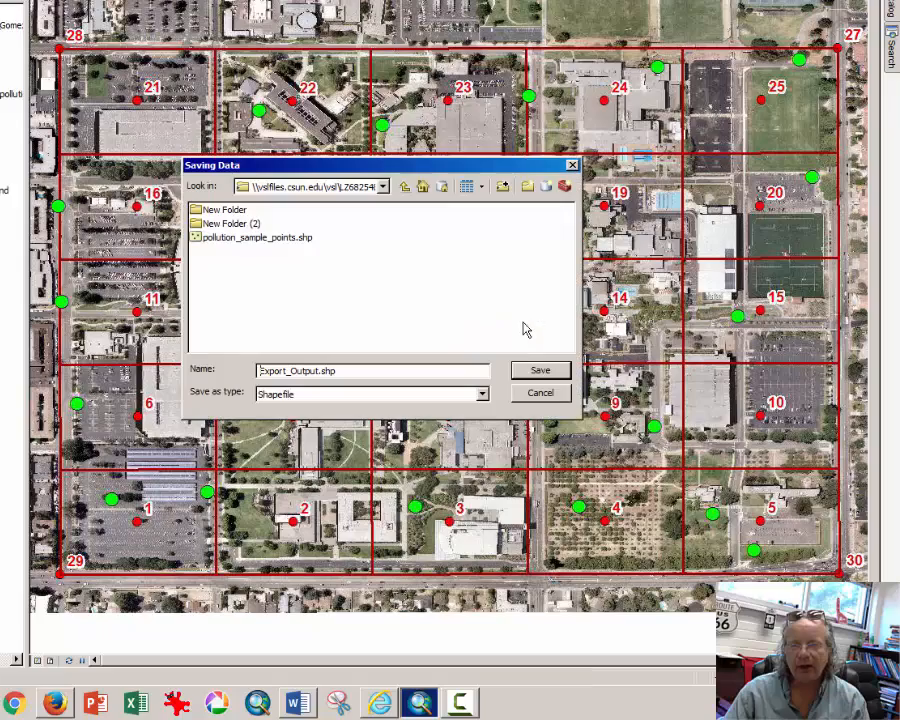
Add a folder connection to the ArcGIS folder inside My Documents while choosing the export's save location
{"action": "left_click", "coordinate": [546, 392]}
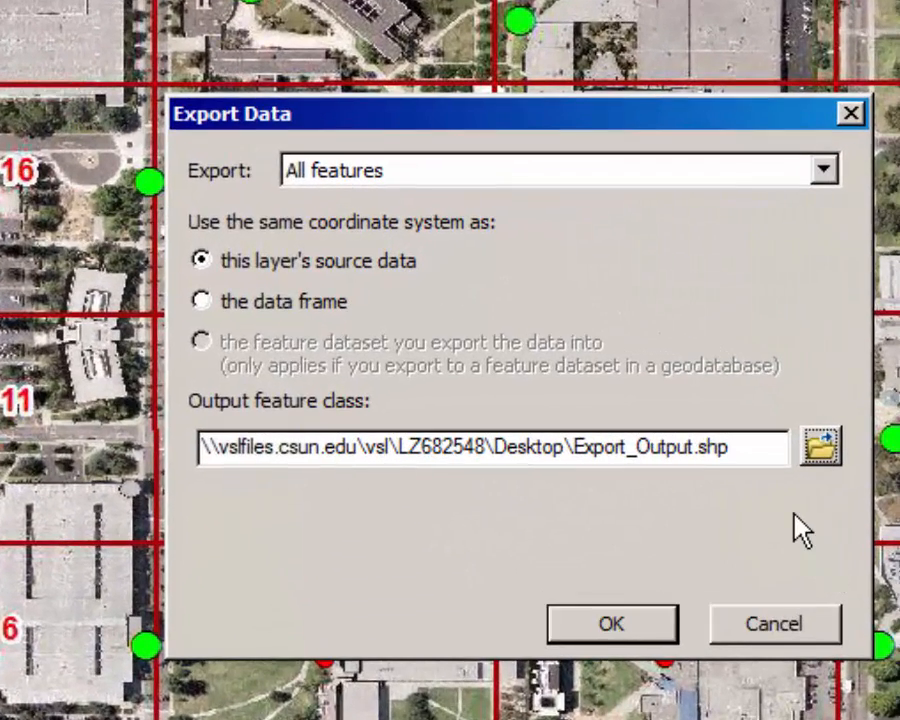
{"action": "left_click", "coordinate": [822, 445]}
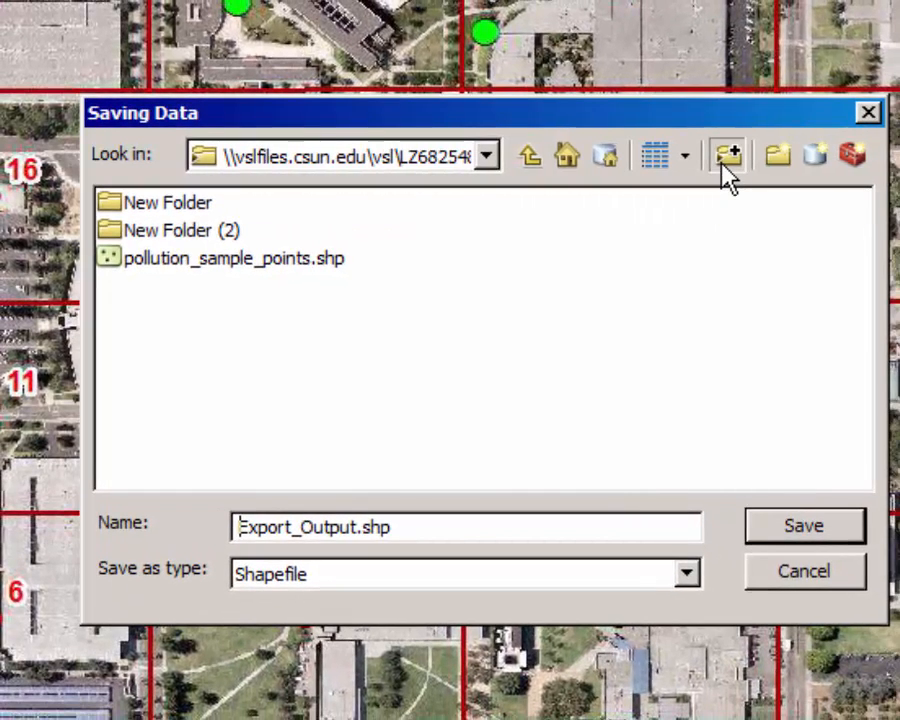
{"action": "left_click", "coordinate": [728, 175]}
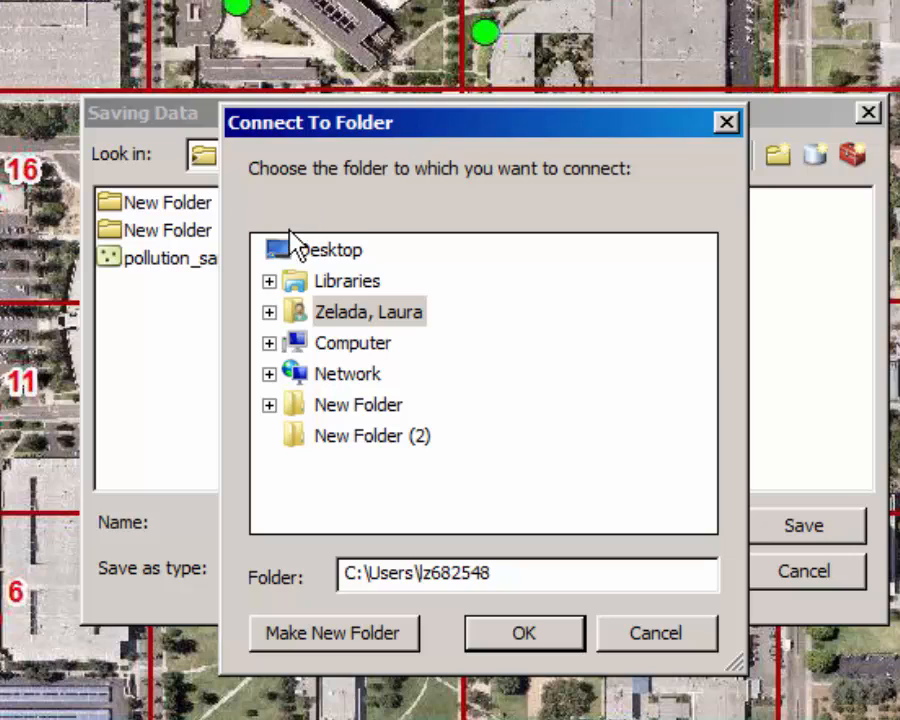
{"action": "left_click", "coordinate": [269, 282]}
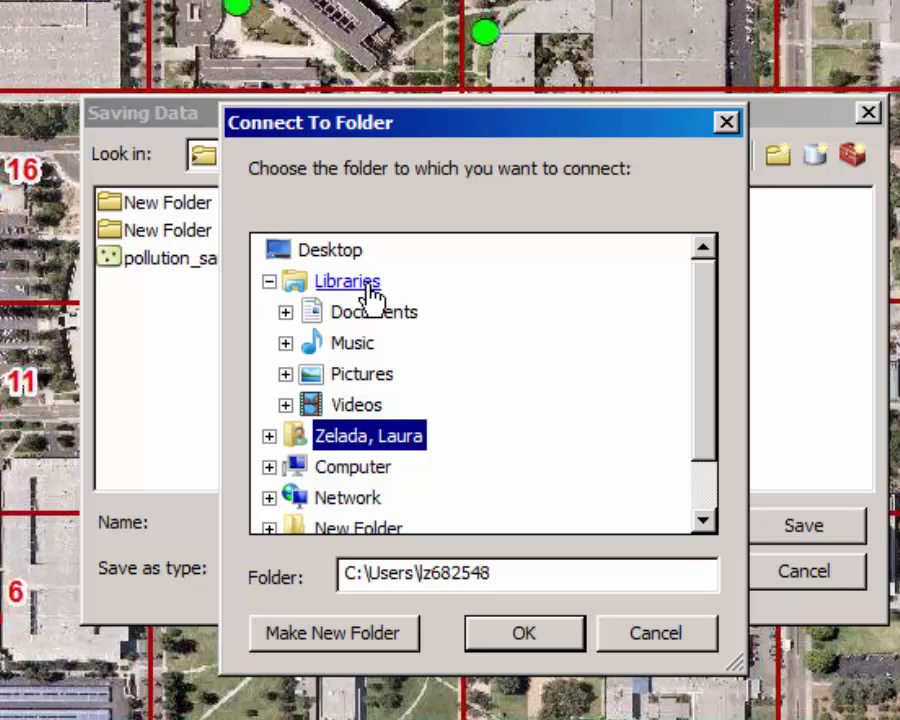
{"action": "left_click", "coordinate": [286, 313]}
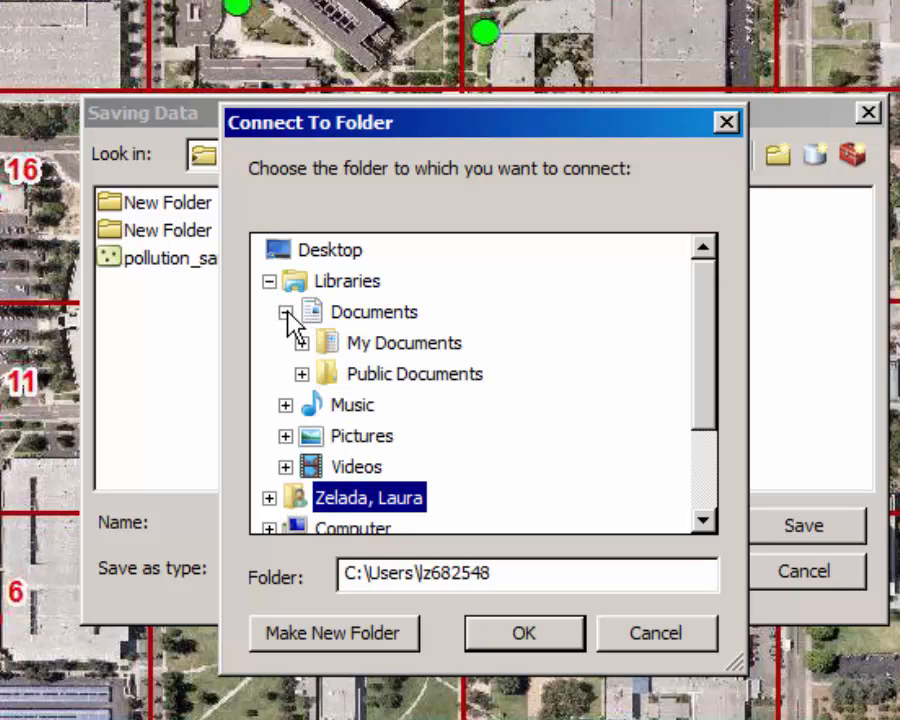
{"action": "double_click", "coordinate": [410, 345]}
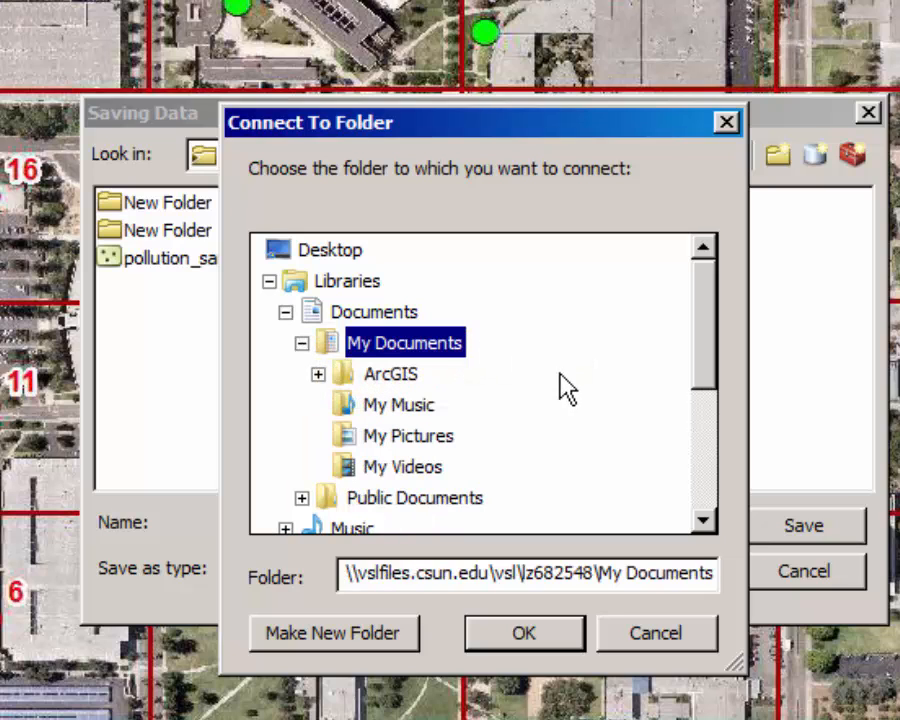
{"action": "double_click", "coordinate": [403, 386]}
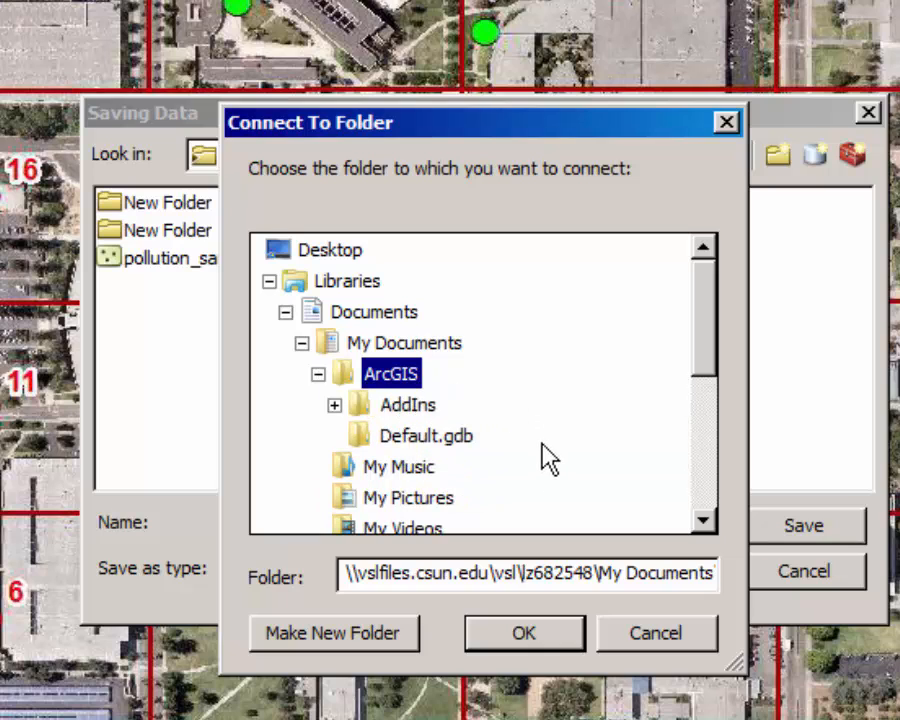
{"action": "left_click", "coordinate": [550, 640]}
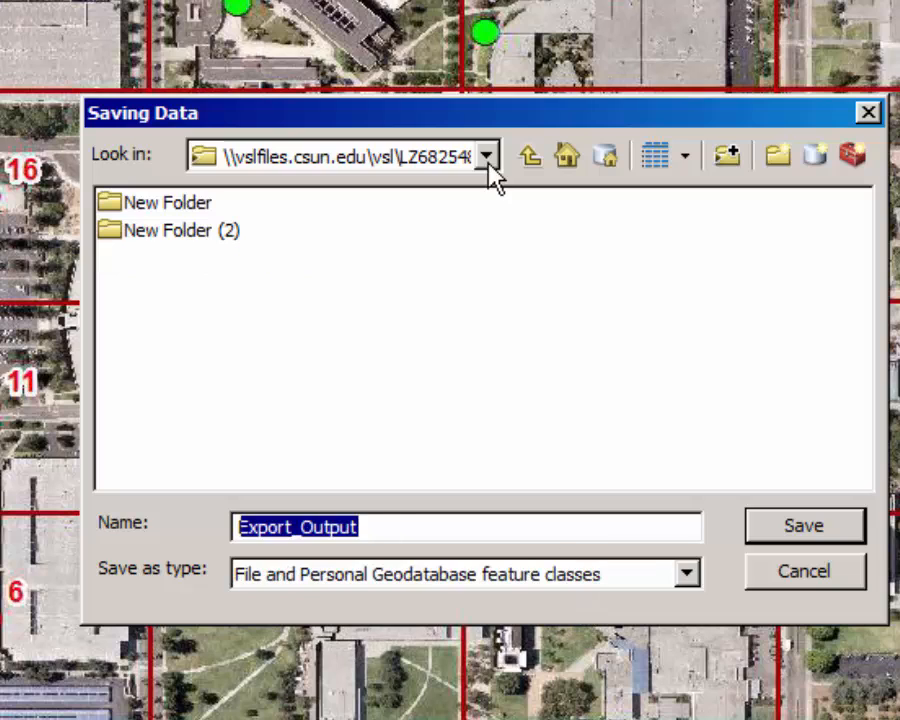
Browse to the connected My Documents\ArcGIS folder and open Default.gdb as the save location
{"action": "left_click", "coordinate": [487, 156]}
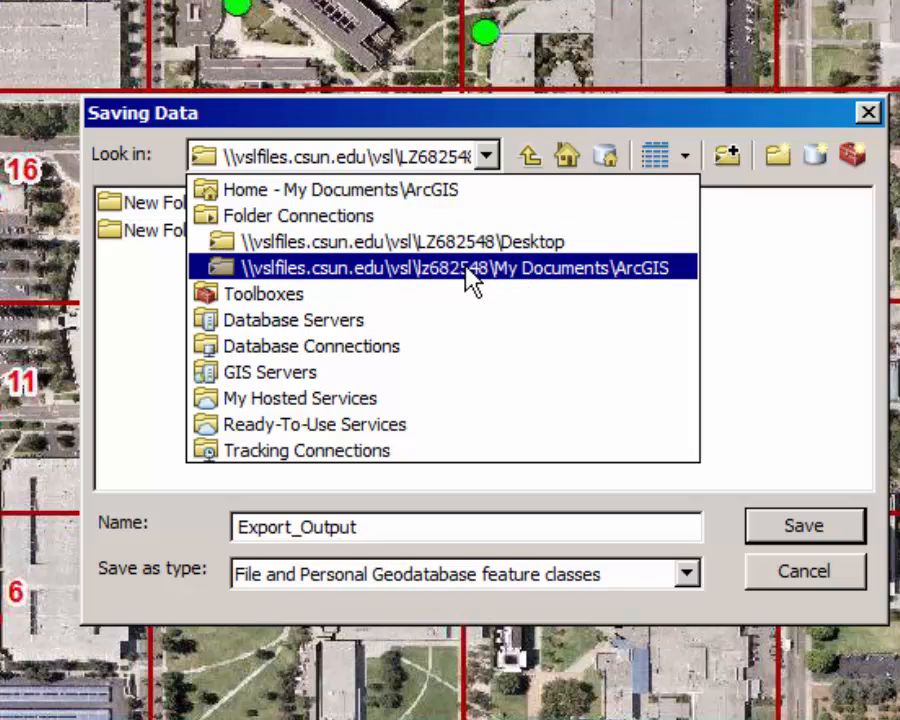
{"action": "left_click", "coordinate": [658, 285]}
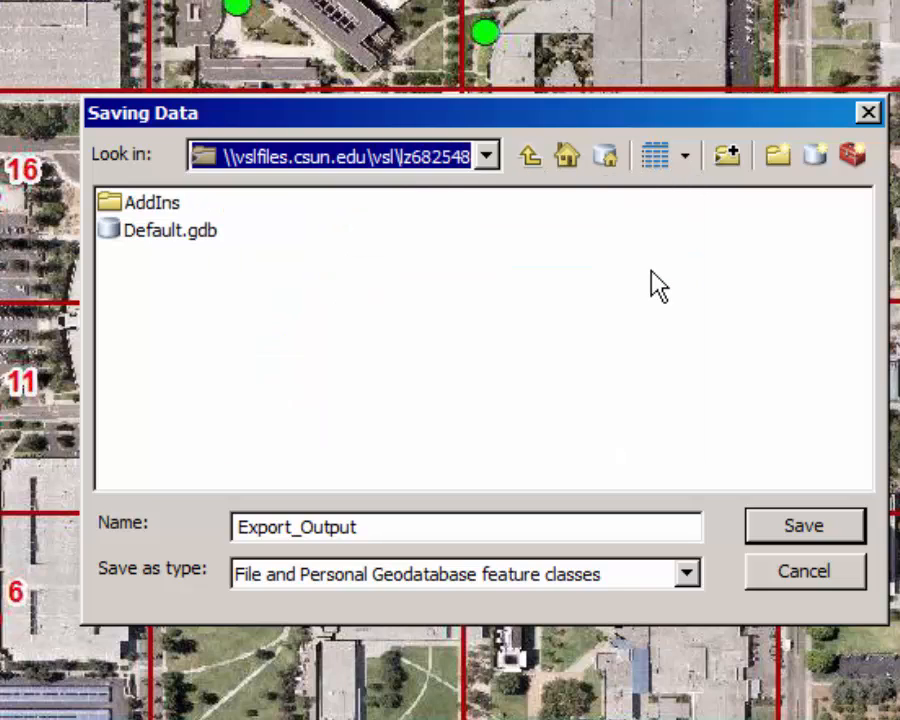
{"action": "left_click", "coordinate": [192, 246]}
{"action": "double_click", "coordinate": [192, 244]}
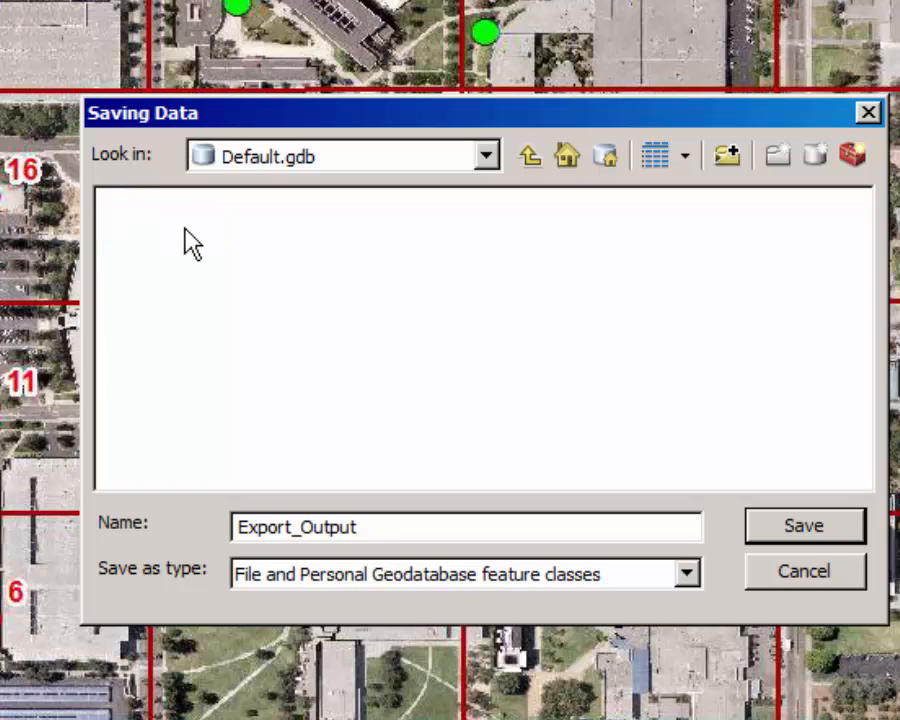
Name the output feature class pollution_sample_points
{"action": "left_click_drag", "start_coordinate": [383, 538], "coordinate": [173, 536]}
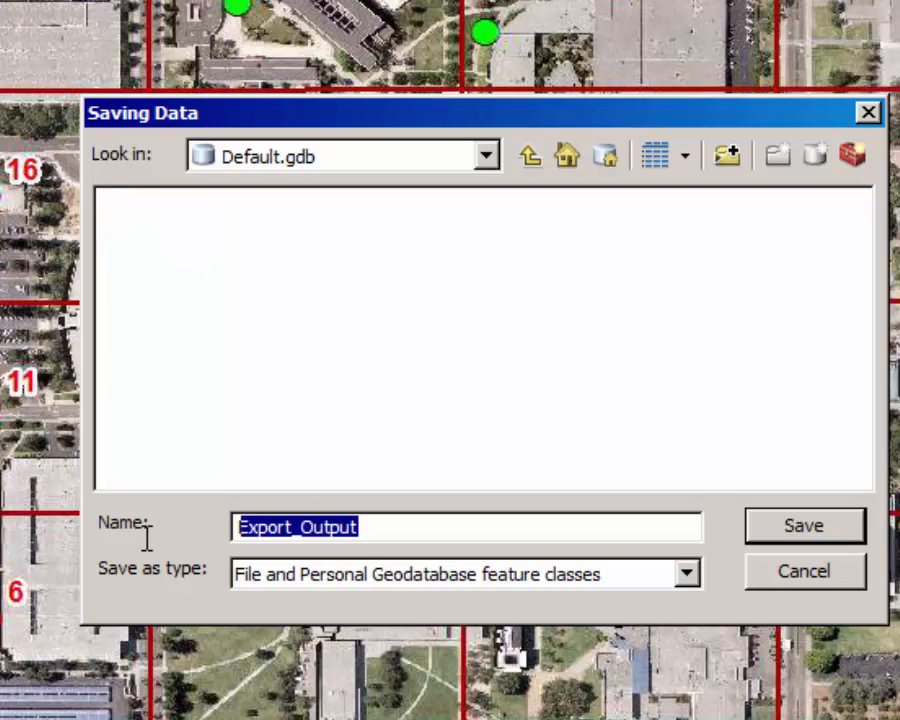
{"action": "type", "text": "polluti"}
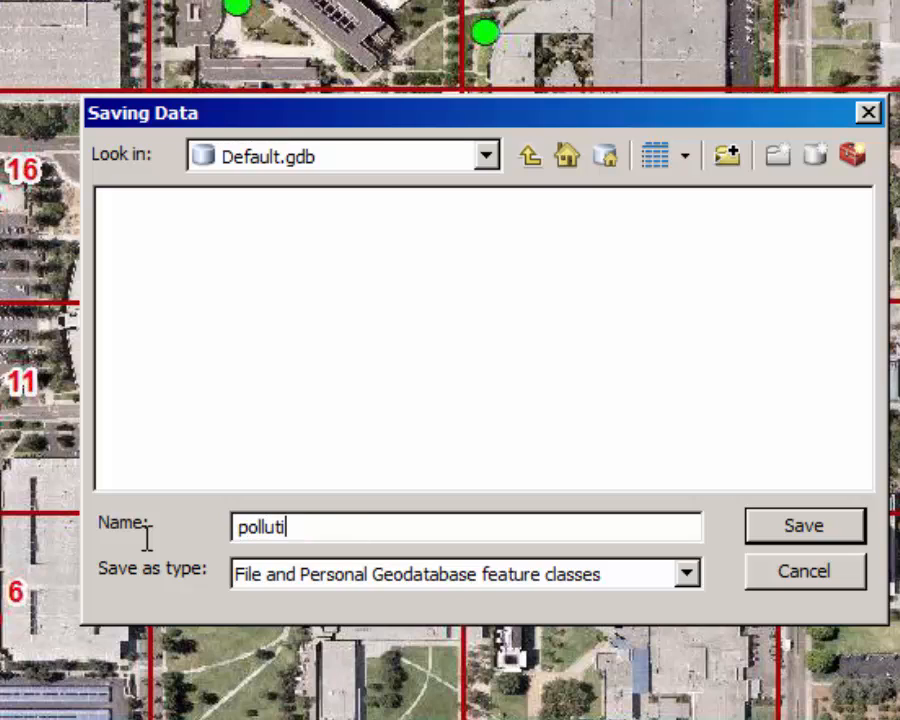
{"action": "type", "text": "on_sample_"}
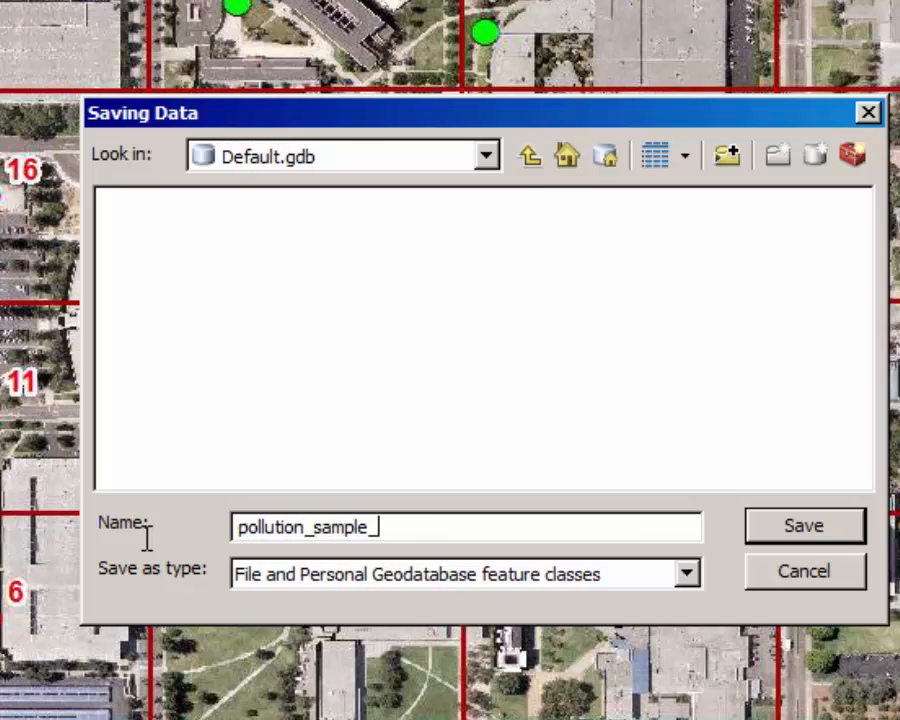
{"action": "type", "text": "point"}
{"action": "key", "text": "BackSpace"}
{"action": "key", "text": "BackSpace"}
{"action": "key", "text": "BackSpace"}
{"action": "key", "text": "BackSpace"}
{"action": "type", "text": "points"}
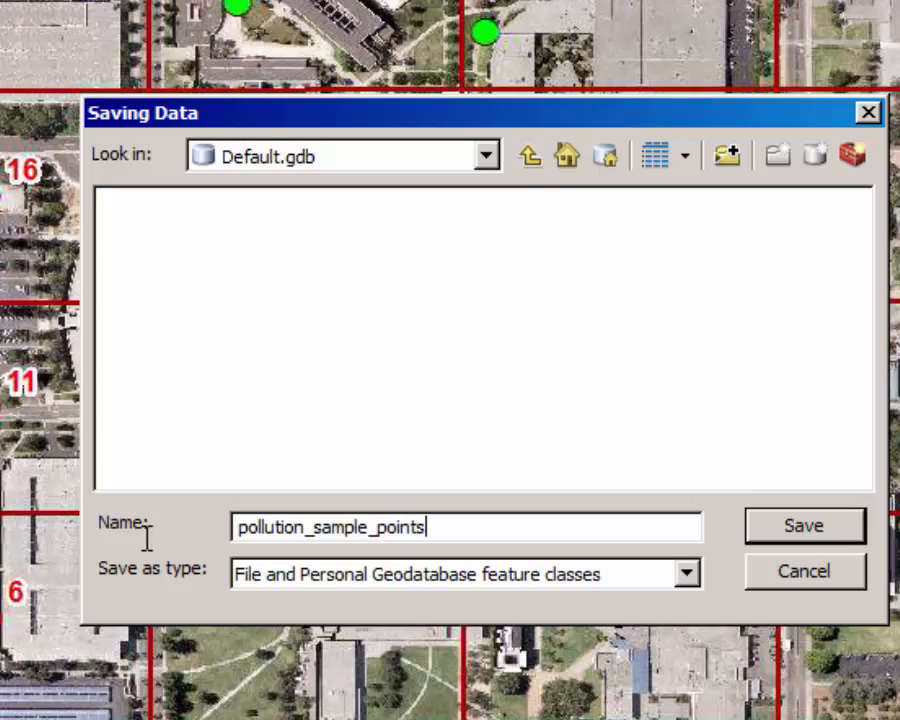
Save the output setting, then export all features and add the exported data to the map as a layer
{"action": "left_click", "coordinate": [790, 537]}
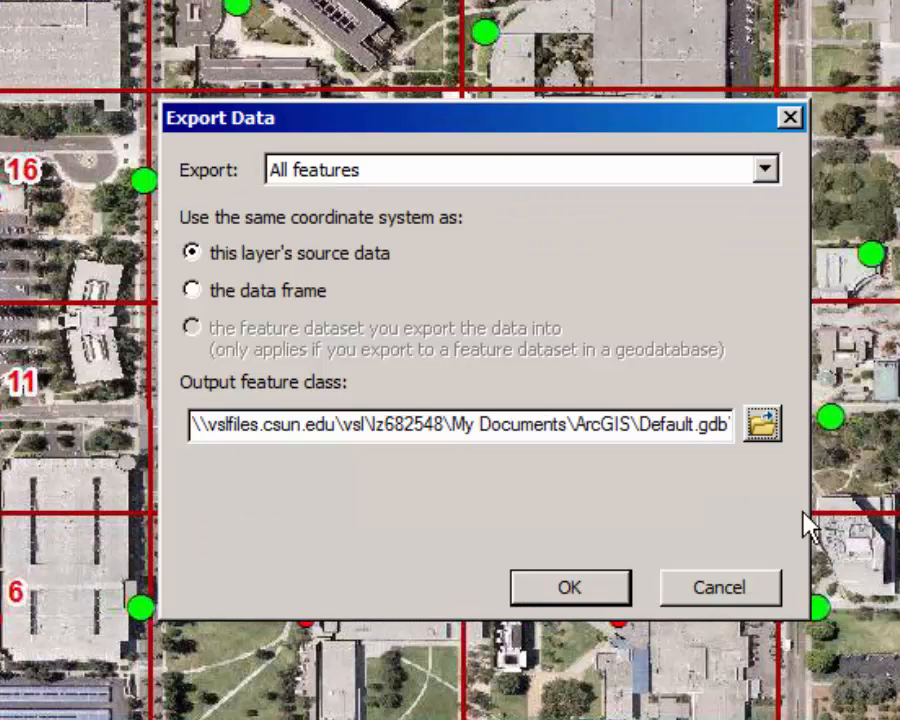
{"action": "left_click", "coordinate": [572, 590]}
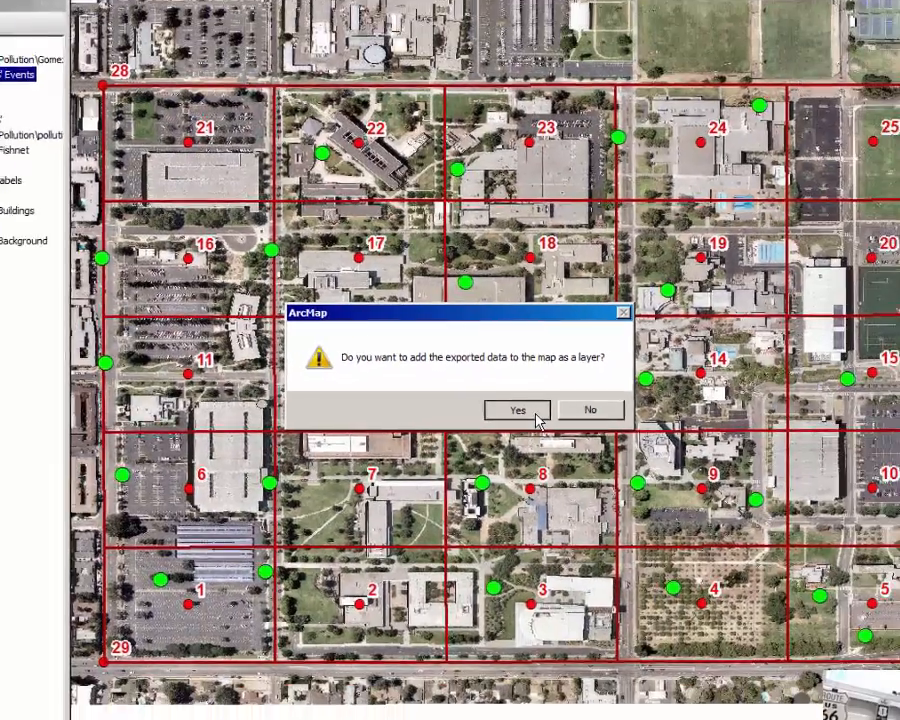
{"action": "left_click", "coordinate": [533, 412]}
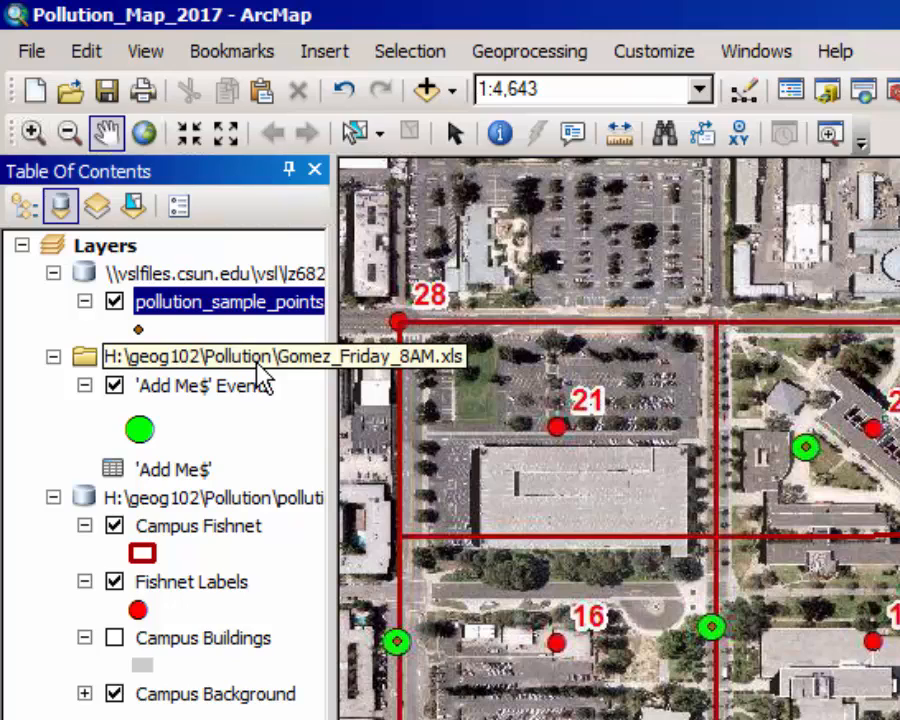
Remove the Excel workbook source holding the 'Add Me$' Events layer from the map and widen the table of contents
{"action": "right_click", "coordinate": [157, 359]}
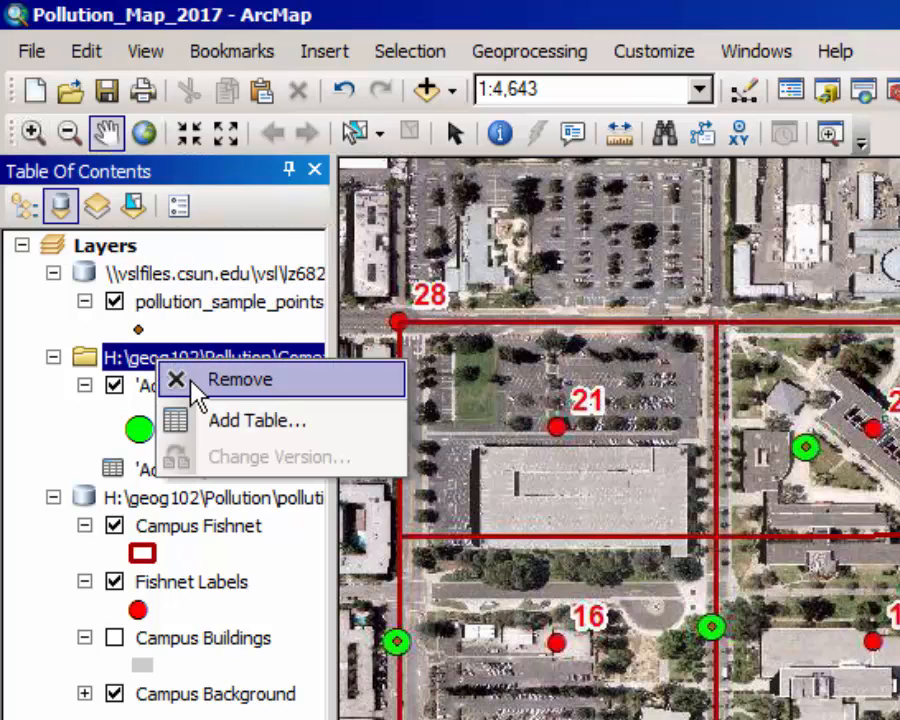
{"action": "left_click", "coordinate": [240, 380]}
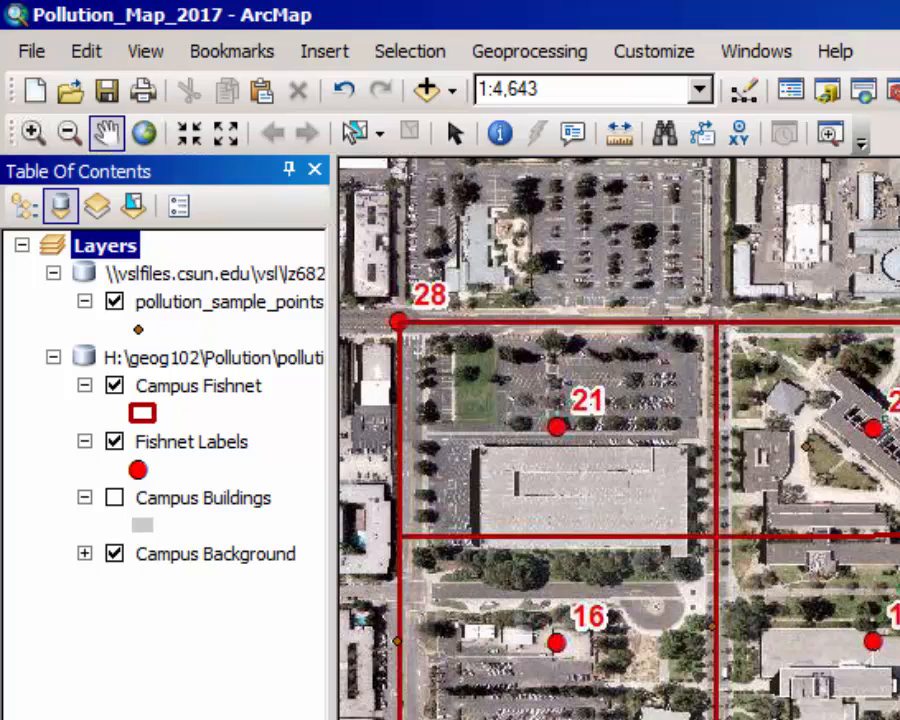
{"action": "left_click_drag", "start_coordinate": [331, 307], "coordinate": [454, 311]}
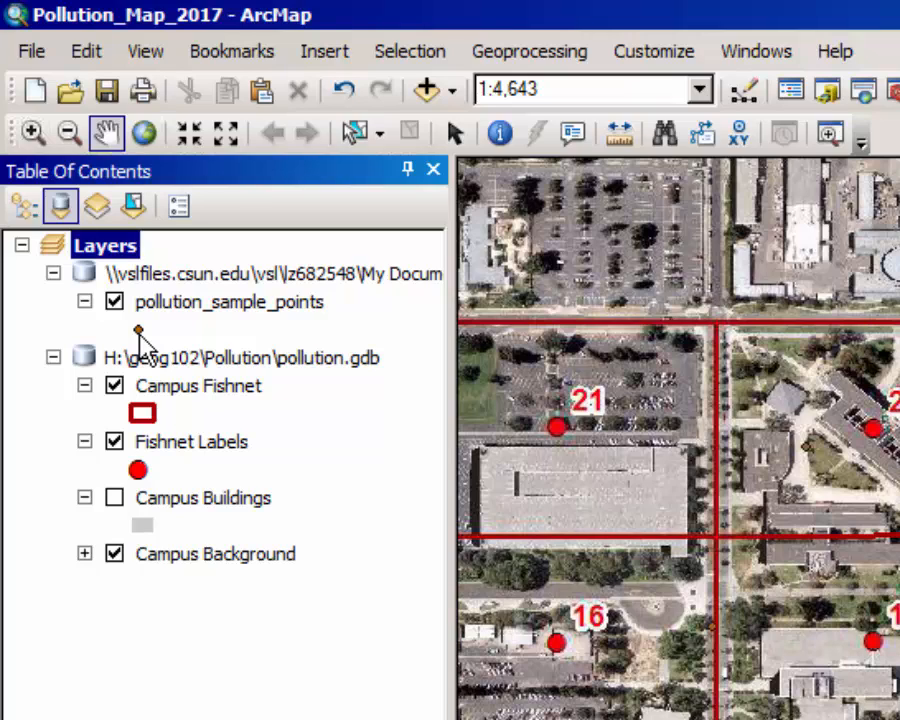
Set the pollution_sample_points layer's symbology to graduated symbols based on the Dep_Rate field
{"action": "left_click", "coordinate": [199, 305]}
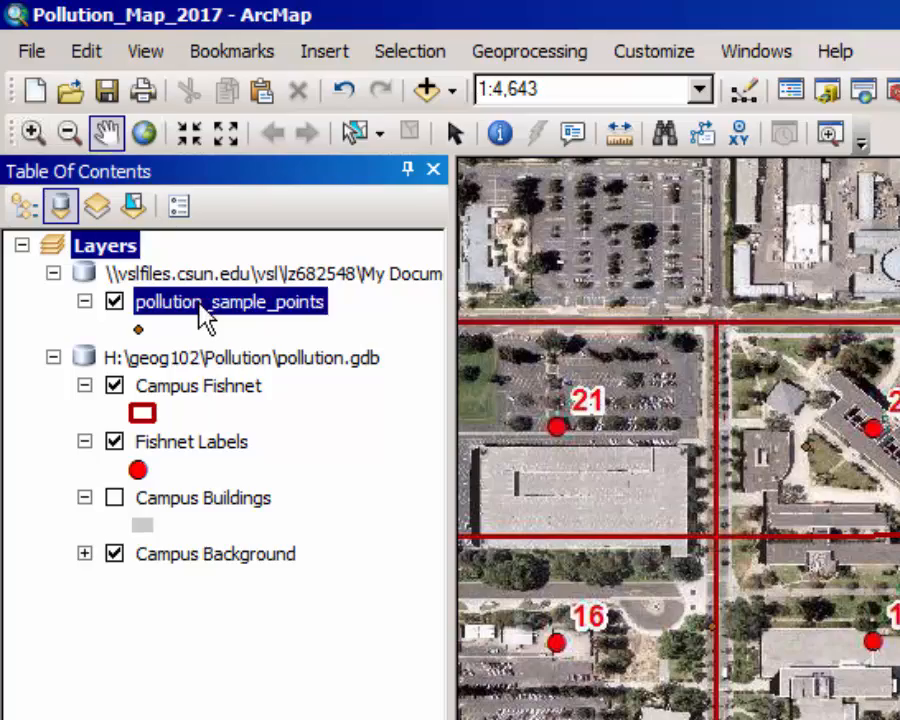
{"action": "right_click", "coordinate": [199, 305]}
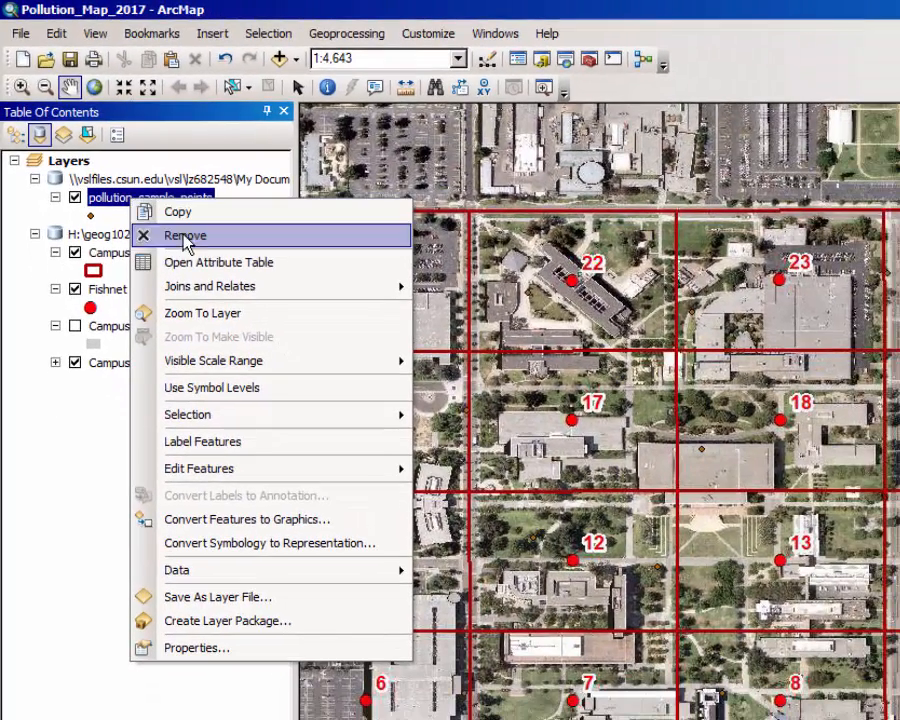
{"action": "left_click", "coordinate": [199, 648]}
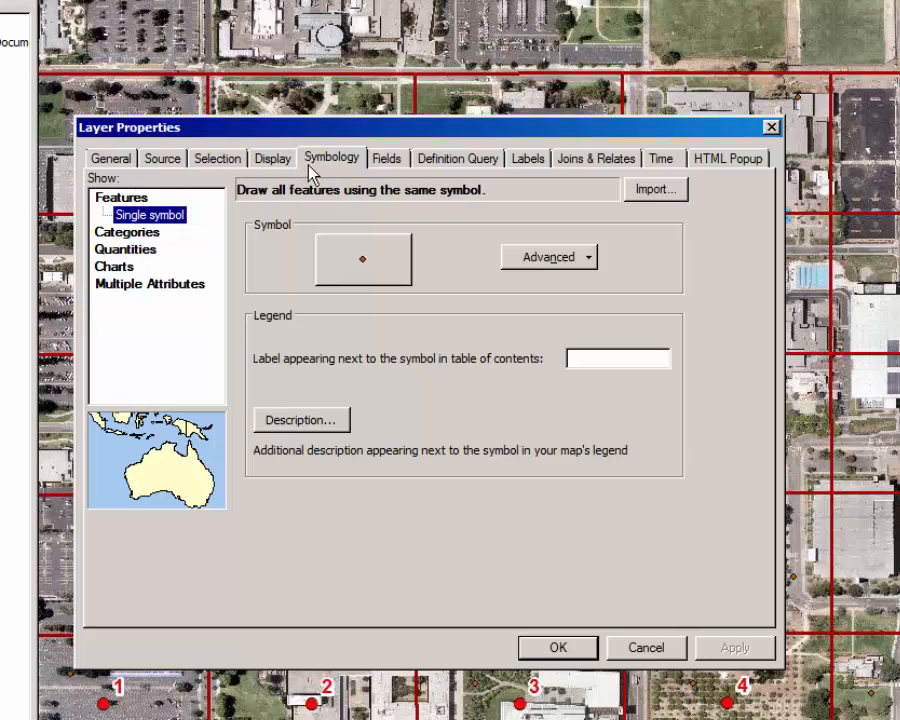
{"action": "left_click", "coordinate": [340, 167]}
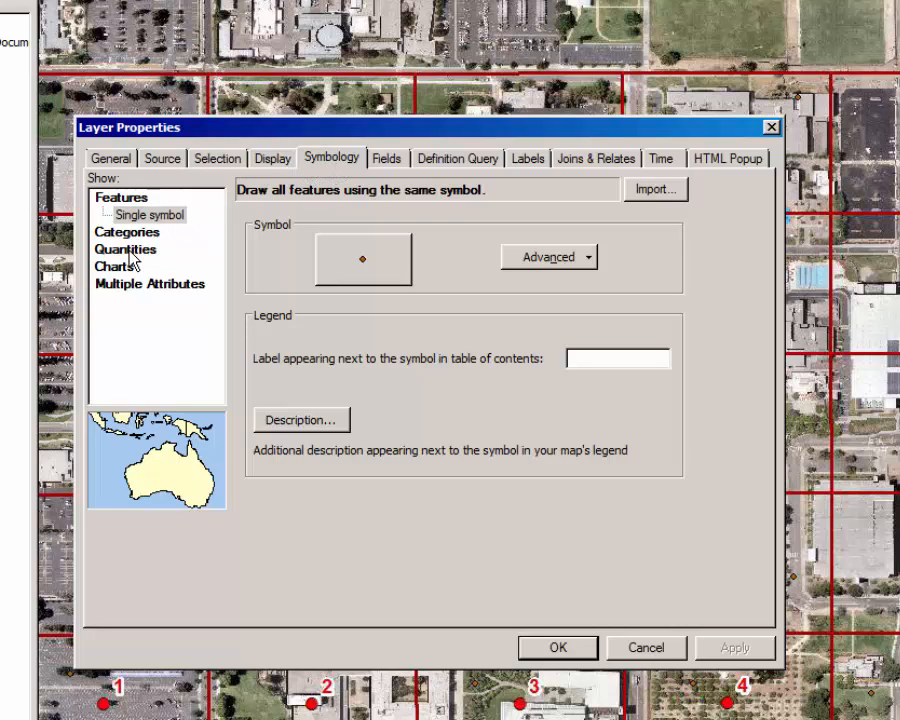
{"action": "left_click", "coordinate": [129, 251]}
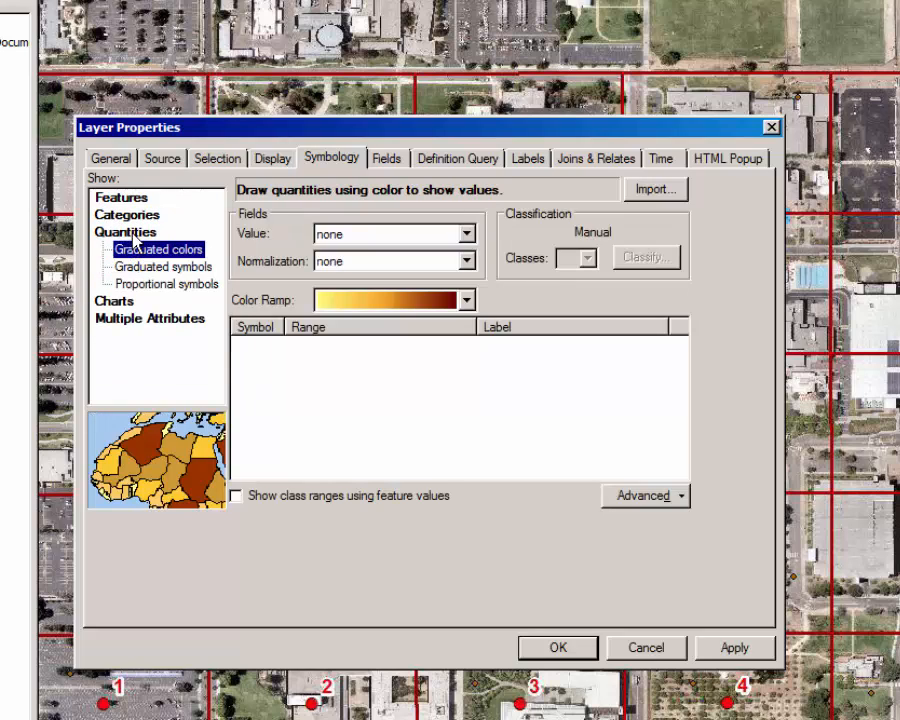
{"action": "left_click", "coordinate": [185, 275]}
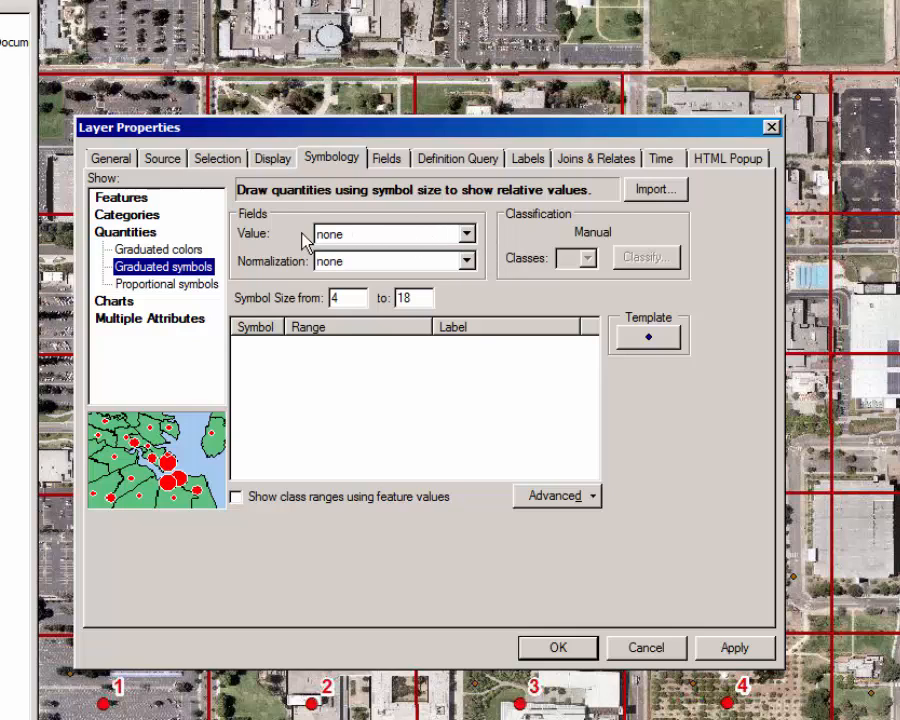
{"action": "left_click", "coordinate": [468, 236]}
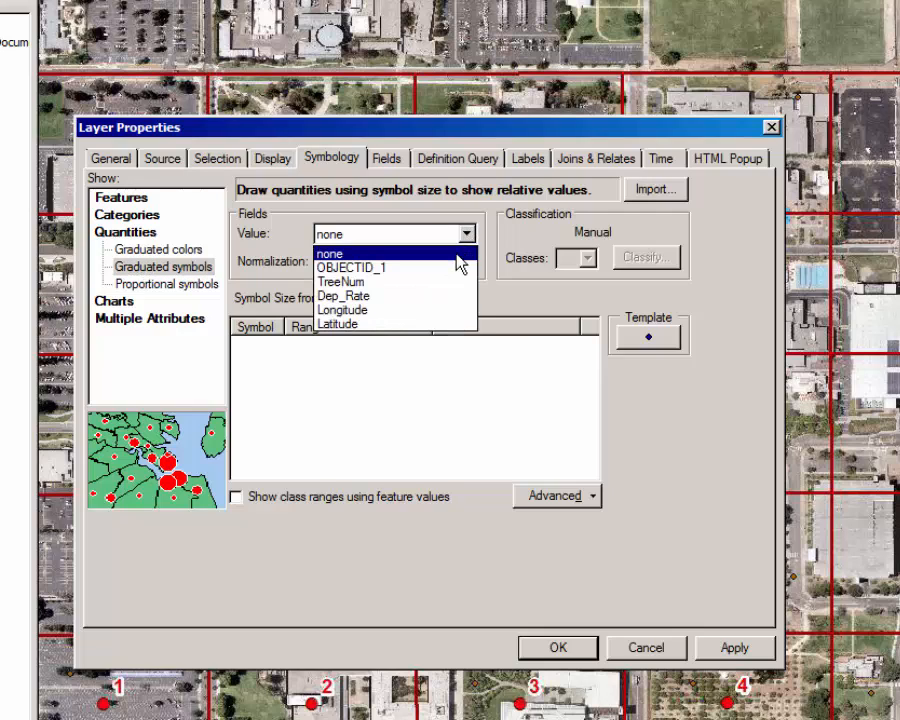
{"action": "left_click", "coordinate": [346, 299]}
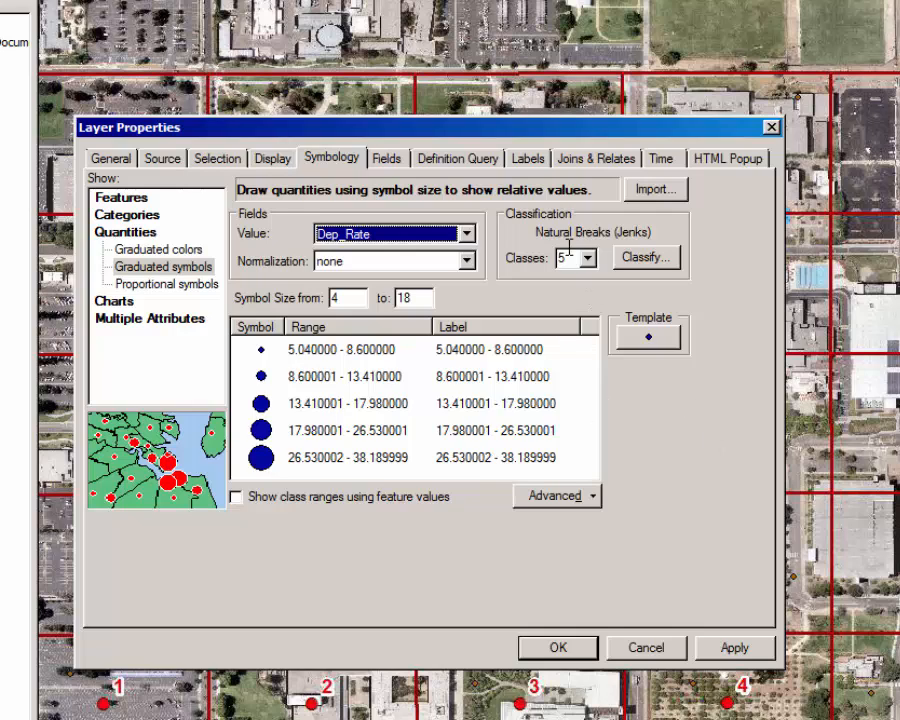
Change the graduated symbols' template color to bright yellow-green and apply the symbology to the layer
{"action": "left_click", "coordinate": [648, 341]}
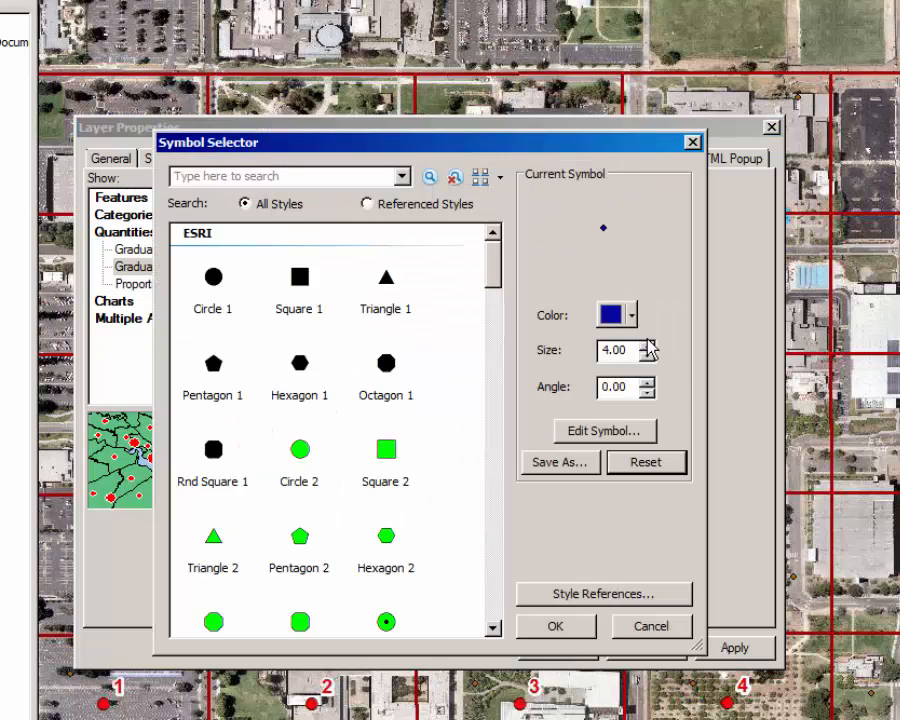
{"action": "left_click", "coordinate": [632, 317]}
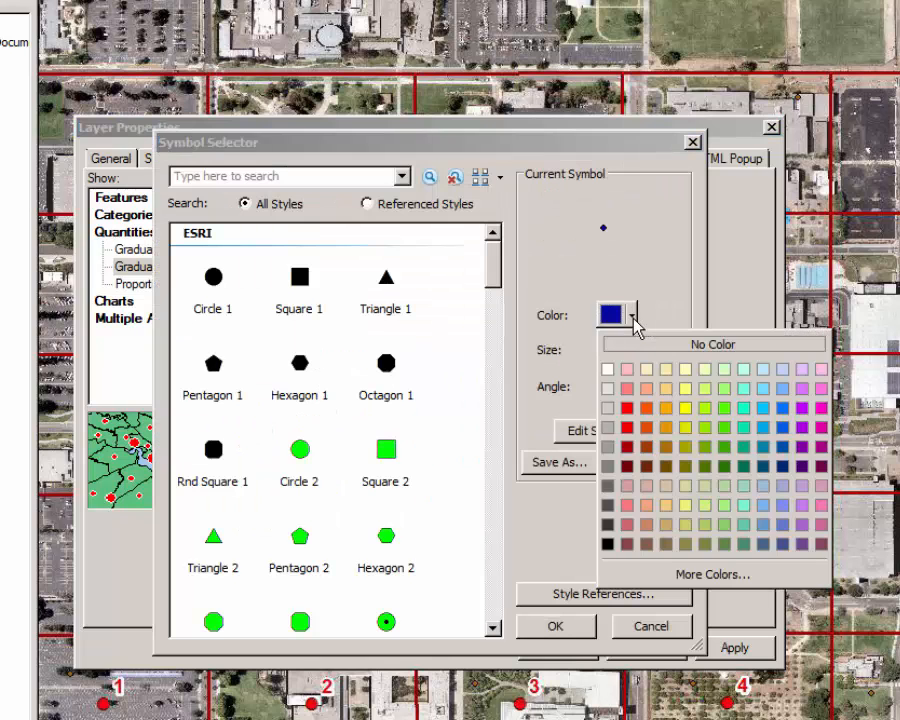
{"action": "left_click", "coordinate": [706, 408]}
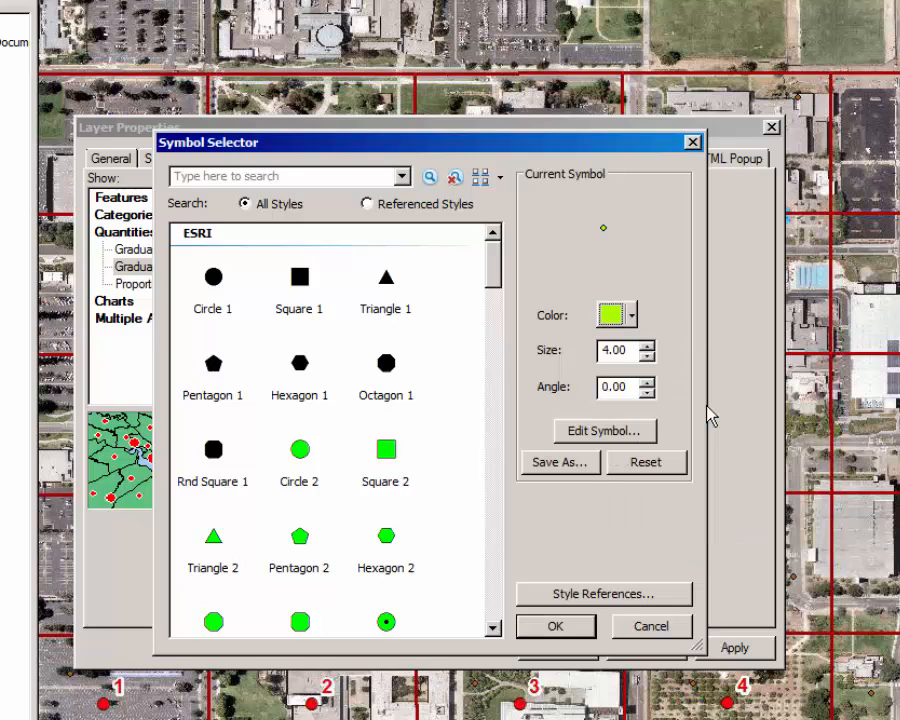
{"action": "left_click", "coordinate": [567, 629]}
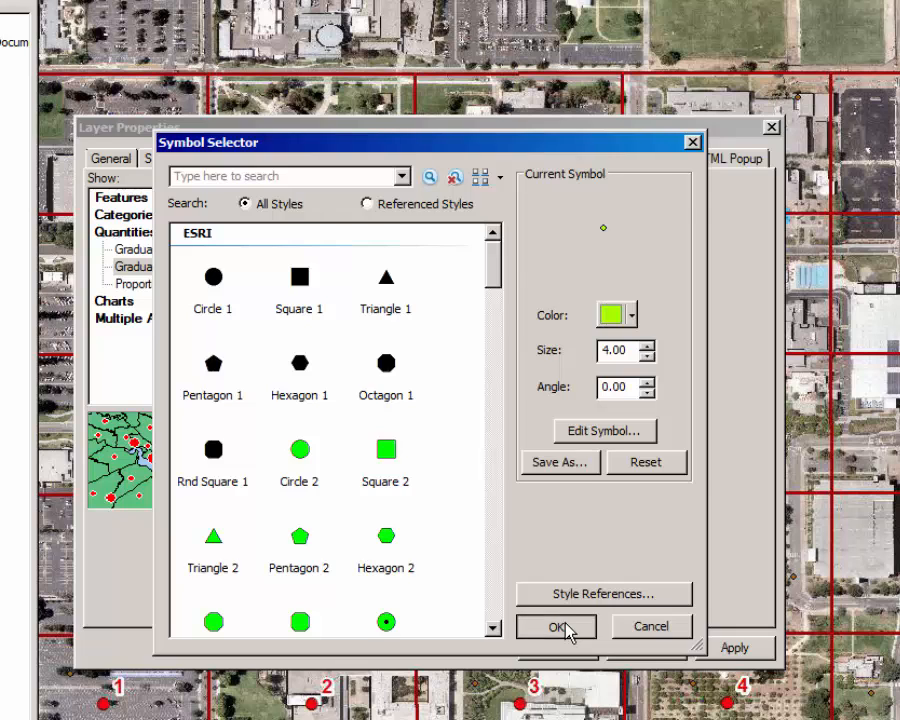
{"action": "left_click", "coordinate": [736, 650]}
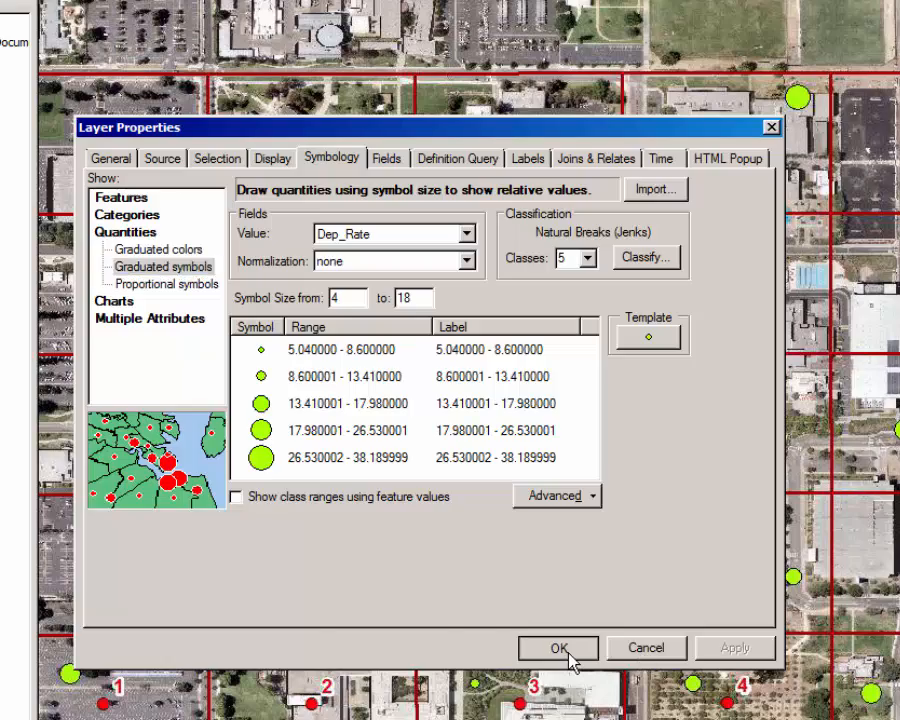
{"action": "left_click", "coordinate": [558, 648]}
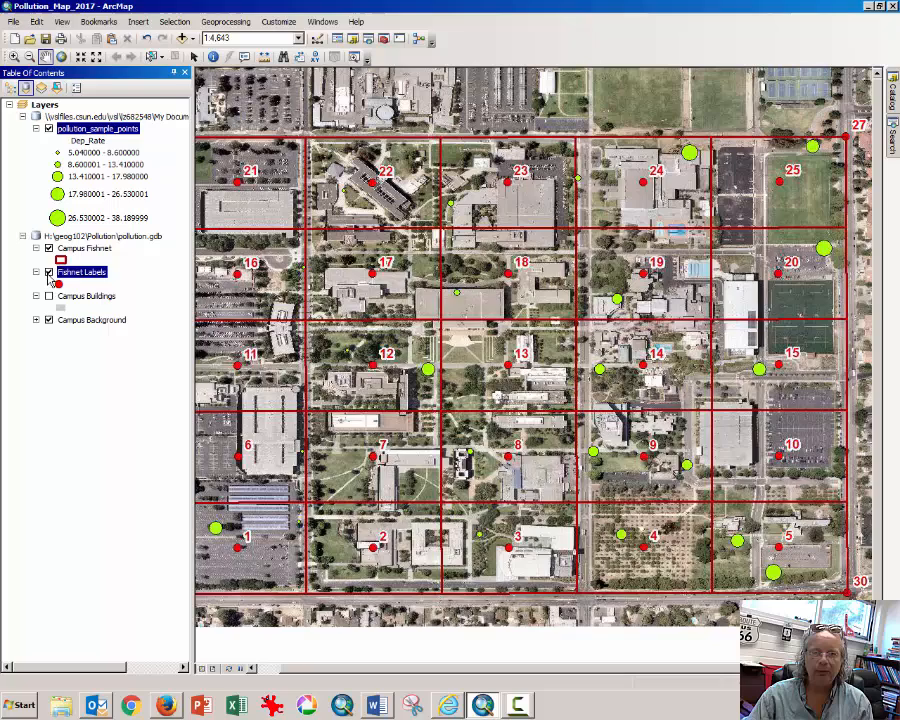
Turn off the Fishnet Labels and Campus Fishnet layers on the map
{"action": "left_click", "coordinate": [49, 272]}
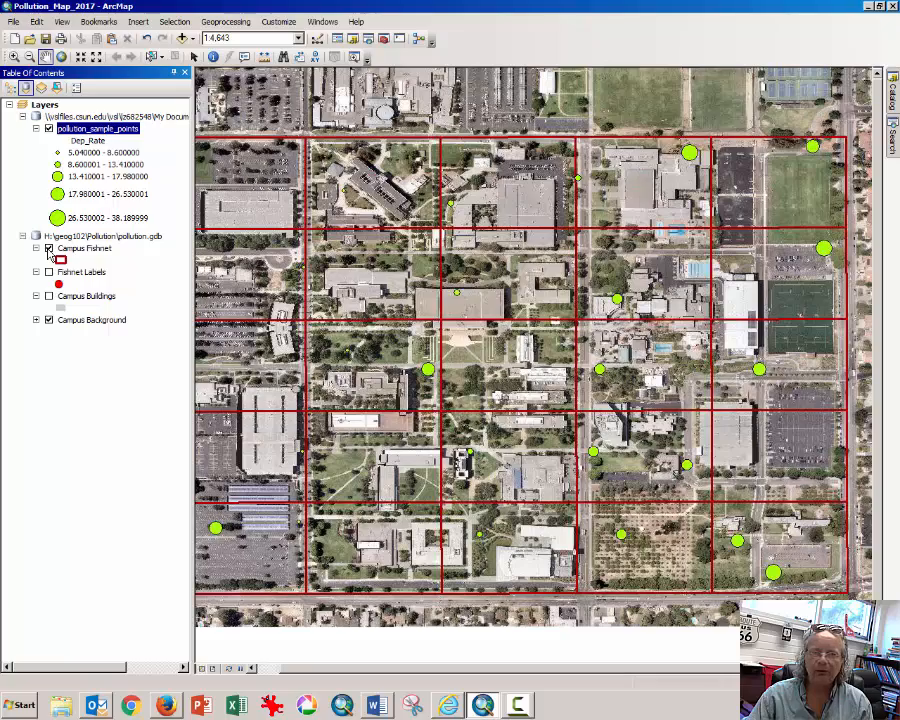
{"action": "left_click", "coordinate": [49, 248]}
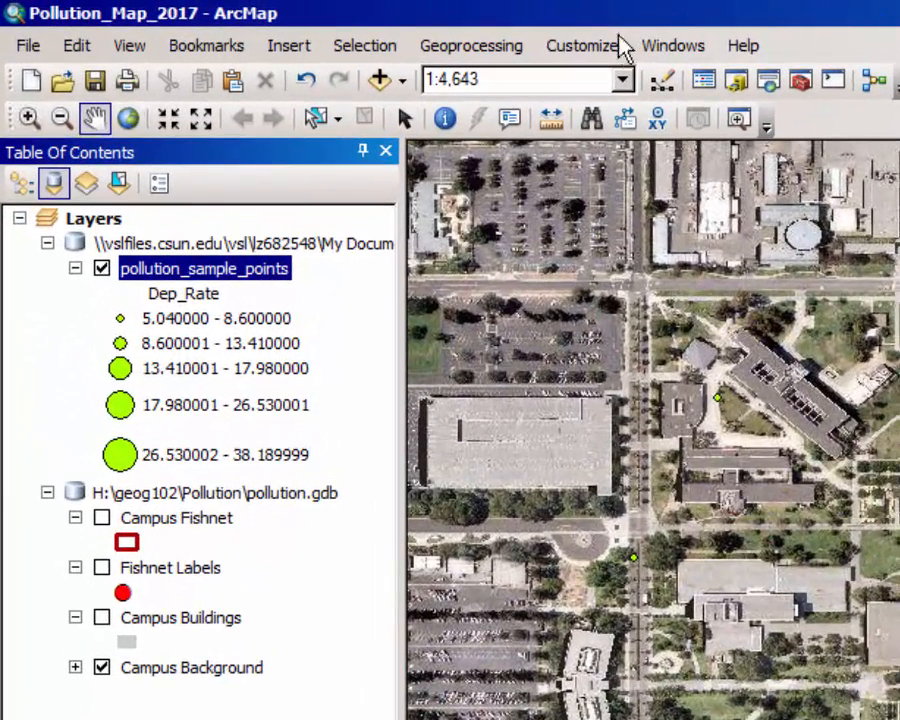
Check the list of extensions to make sure that Spatial Analyst is enabled
{"action": "left_click", "coordinate": [614, 47]}
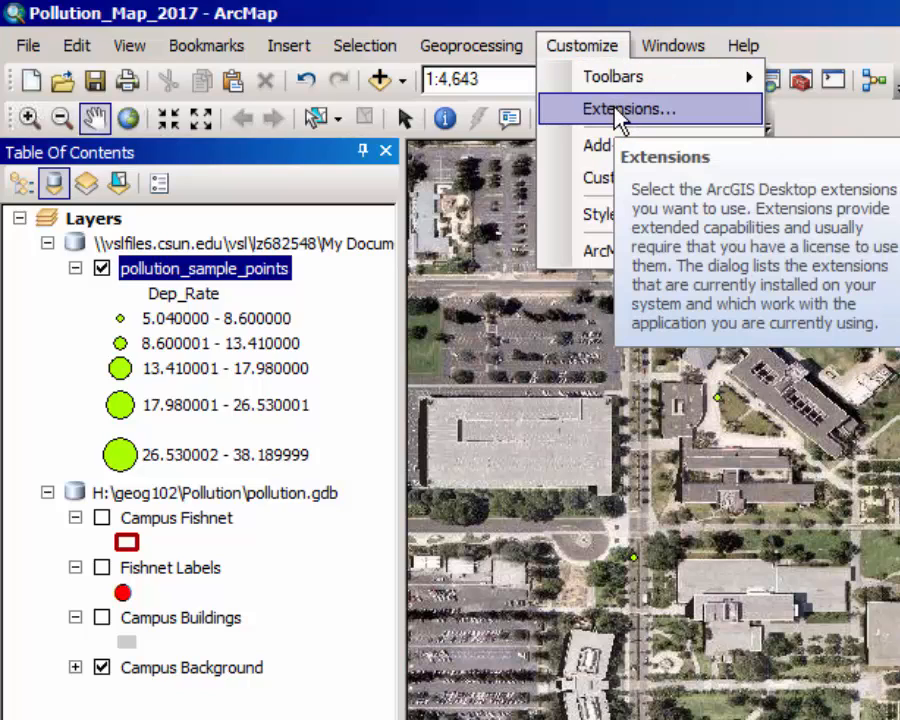
{"action": "left_click", "coordinate": [620, 112]}
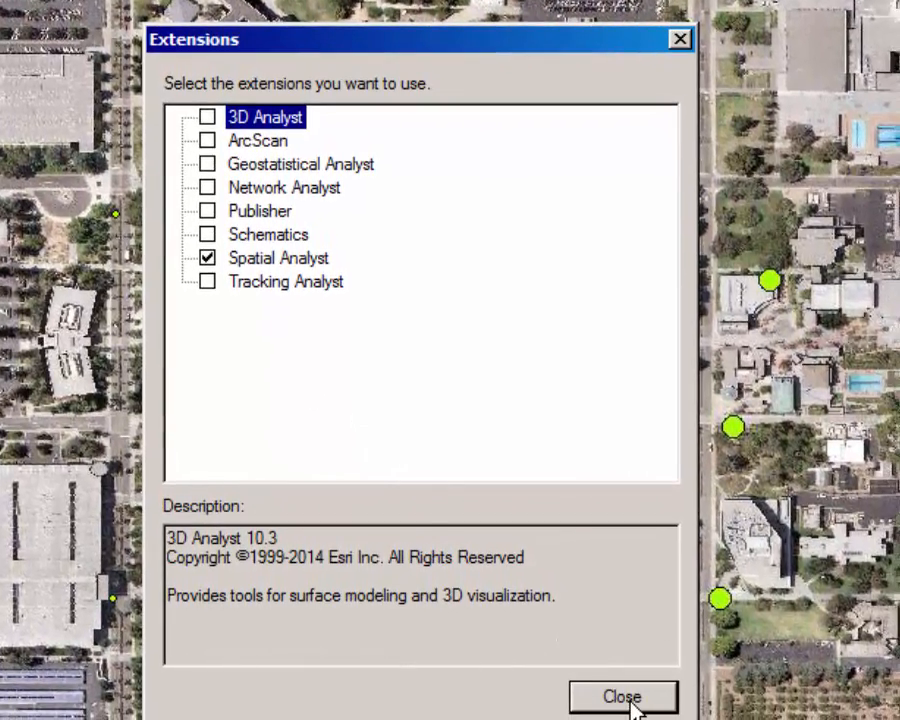
{"action": "left_click", "coordinate": [622, 697]}
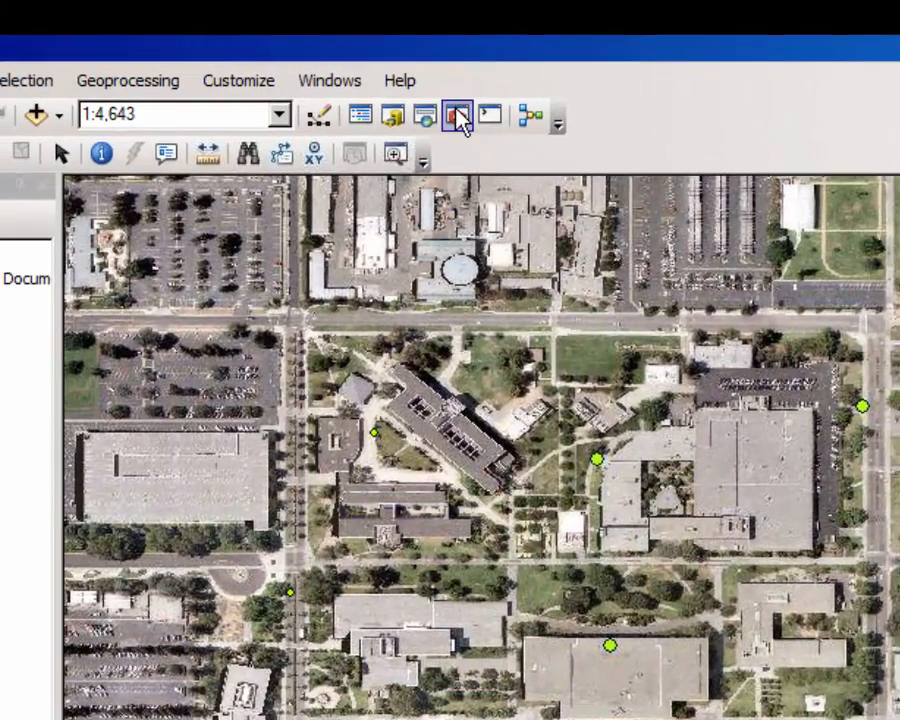
Open the IDW tool from the Spatial Analyst Interpolation toolset in ArcToolbox and enlarge its dialog to fit all parameters
{"action": "left_click", "coordinate": [458, 117]}
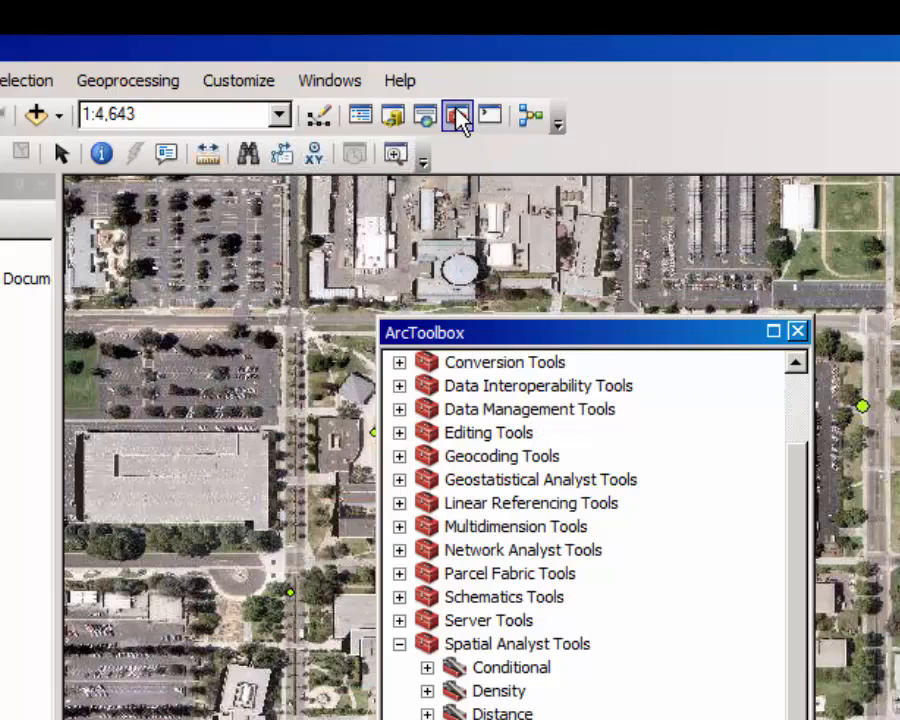
{"action": "left_click", "coordinate": [400, 644]}
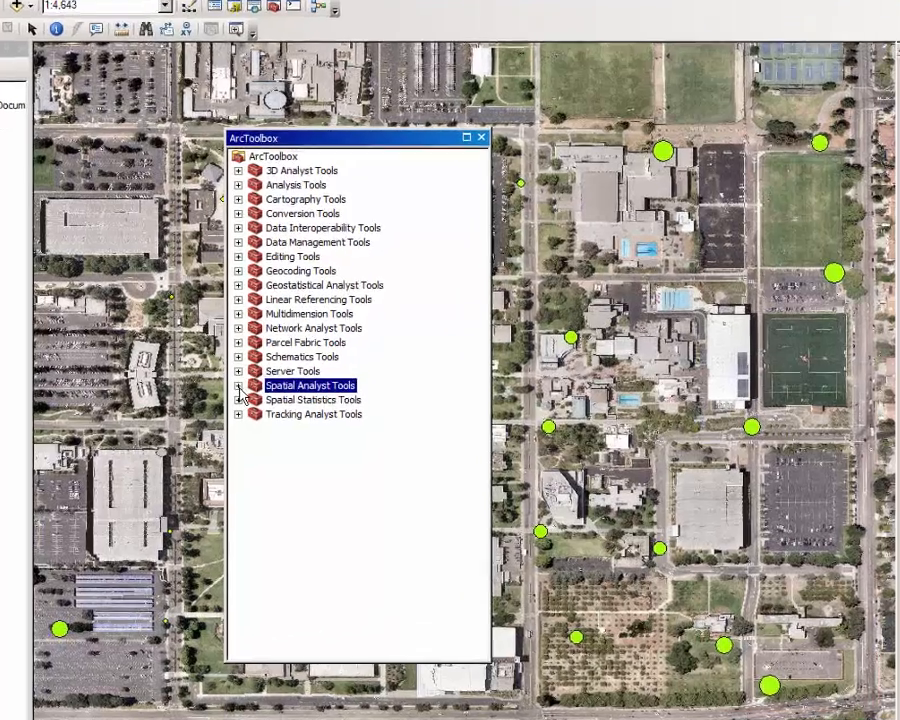
{"action": "left_click", "coordinate": [217, 401]}
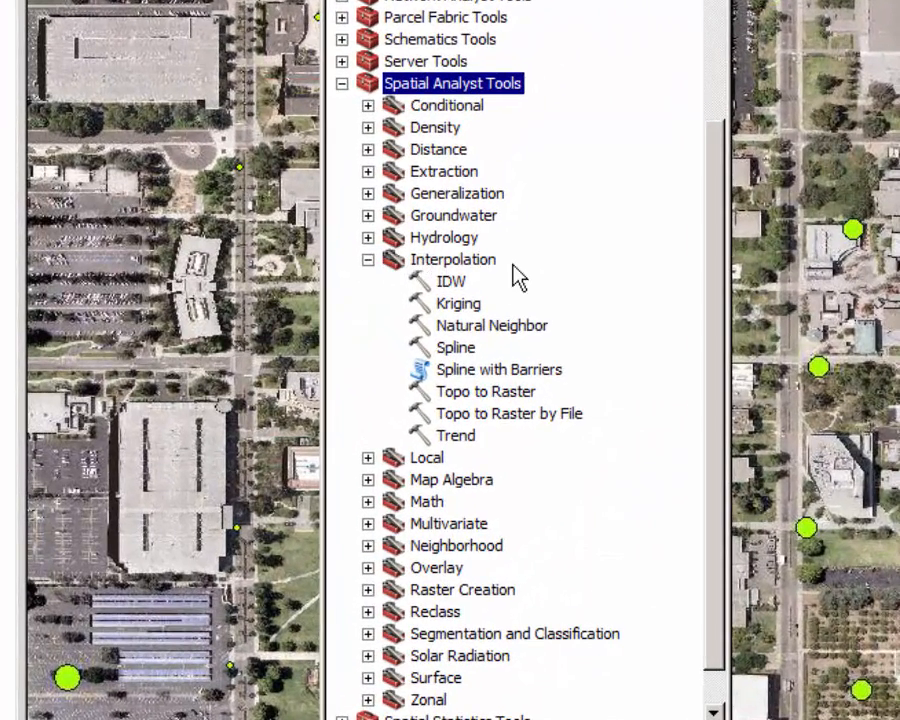
{"action": "left_click", "coordinate": [369, 261]}
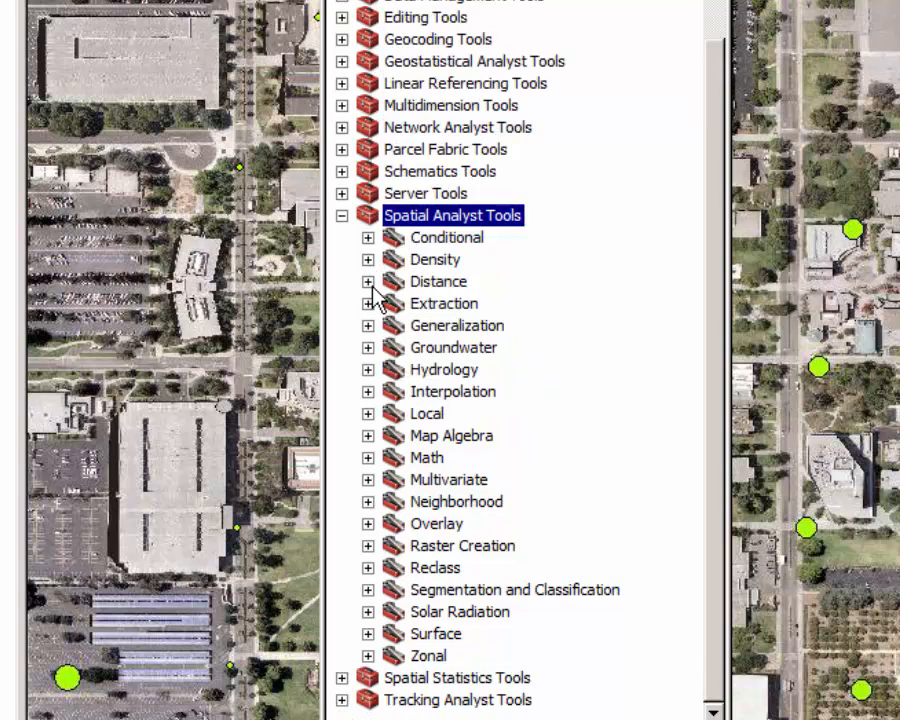
{"action": "left_click", "coordinate": [368, 393]}
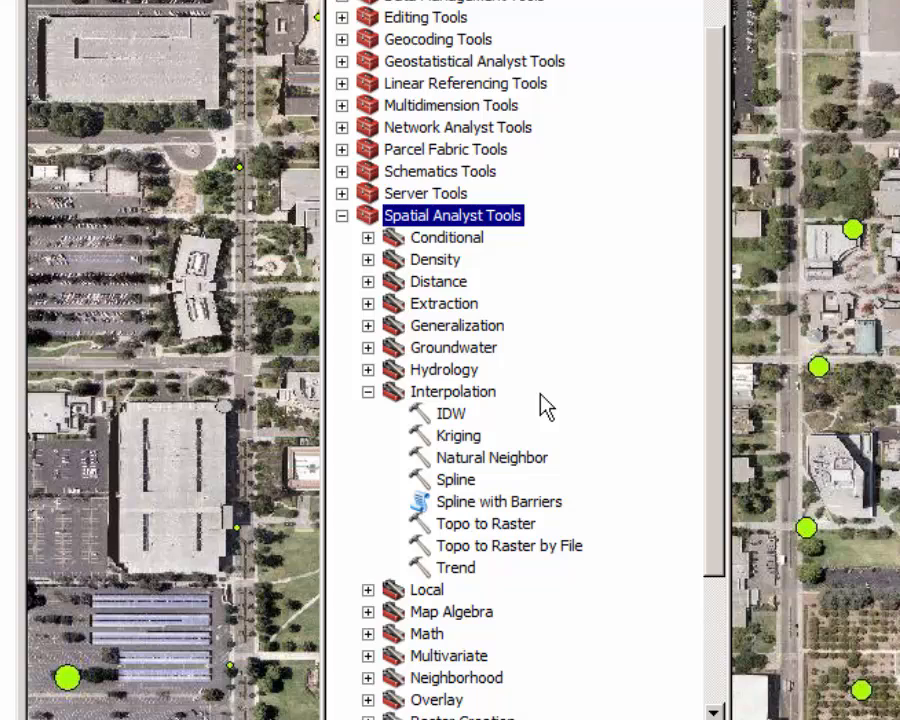
{"action": "left_click", "coordinate": [457, 418]}
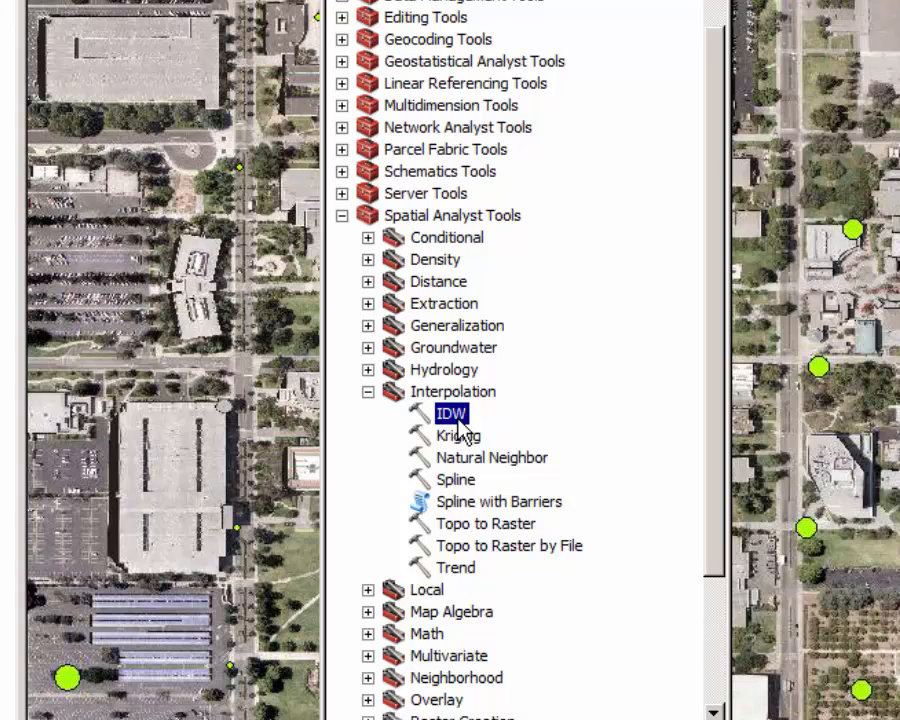
{"action": "double_click", "coordinate": [457, 420]}
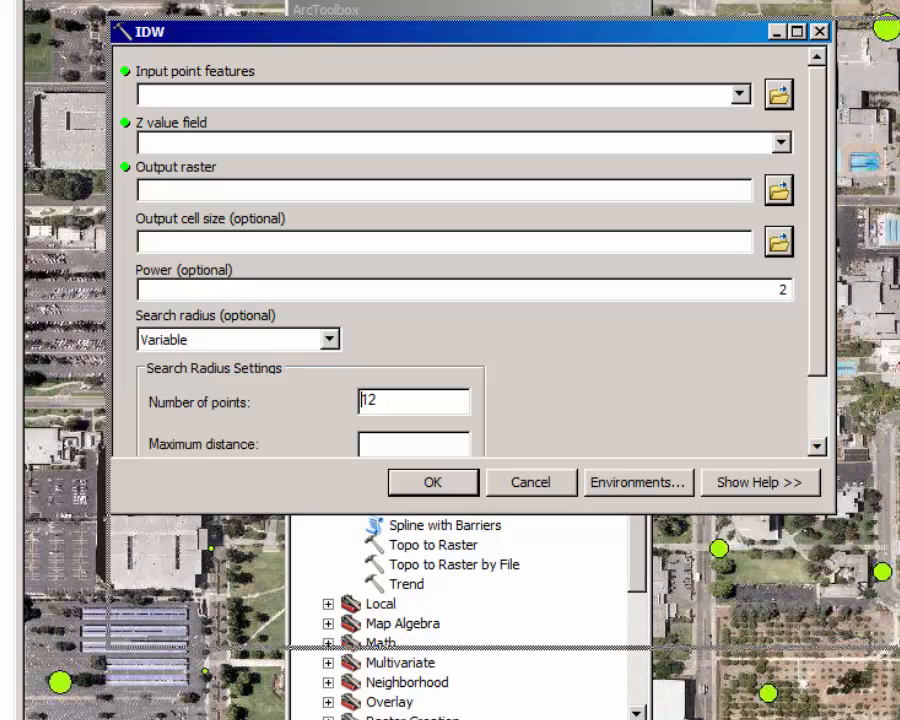
{"action": "left_click_drag", "start_coordinate": [834, 513], "coordinate": [899, 648]}
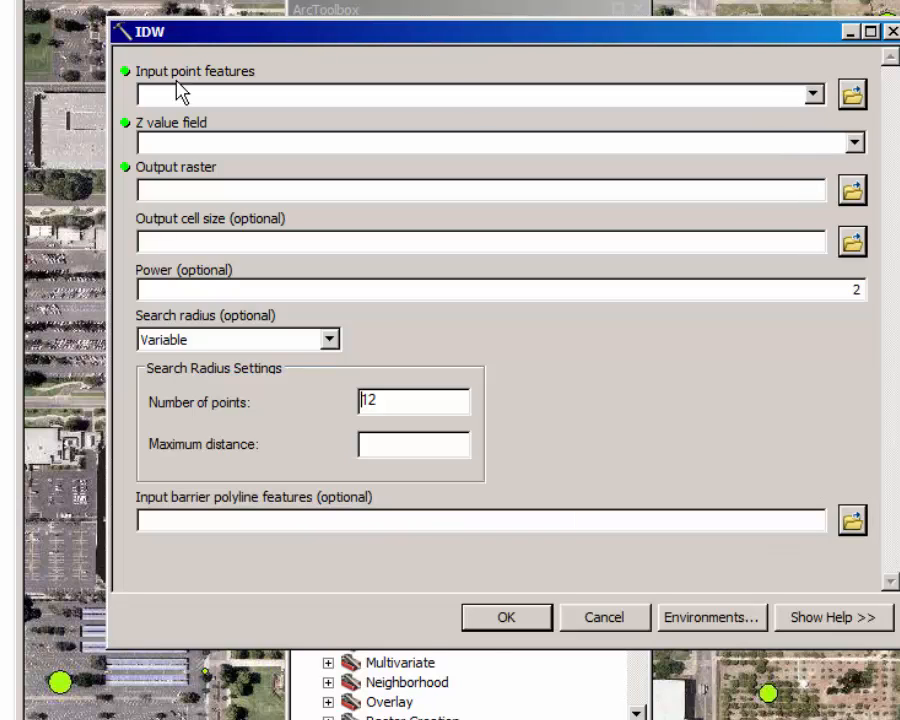
Set the IDW input point features to pollution_sample_points and the Z value field to Dep_Rate
{"action": "left_click", "coordinate": [815, 96]}
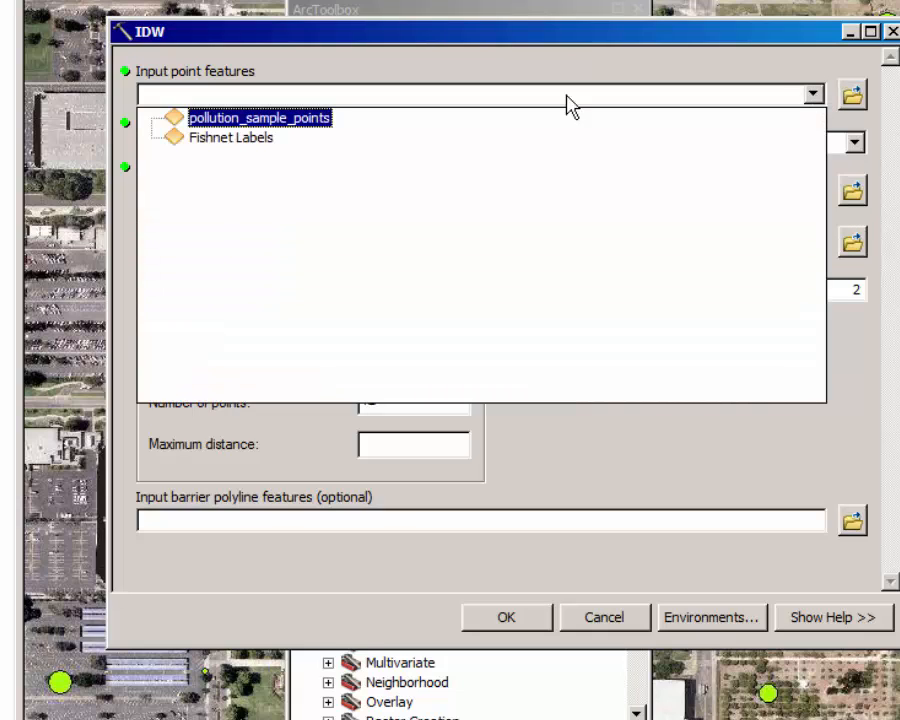
{"action": "left_click", "coordinate": [301, 122]}
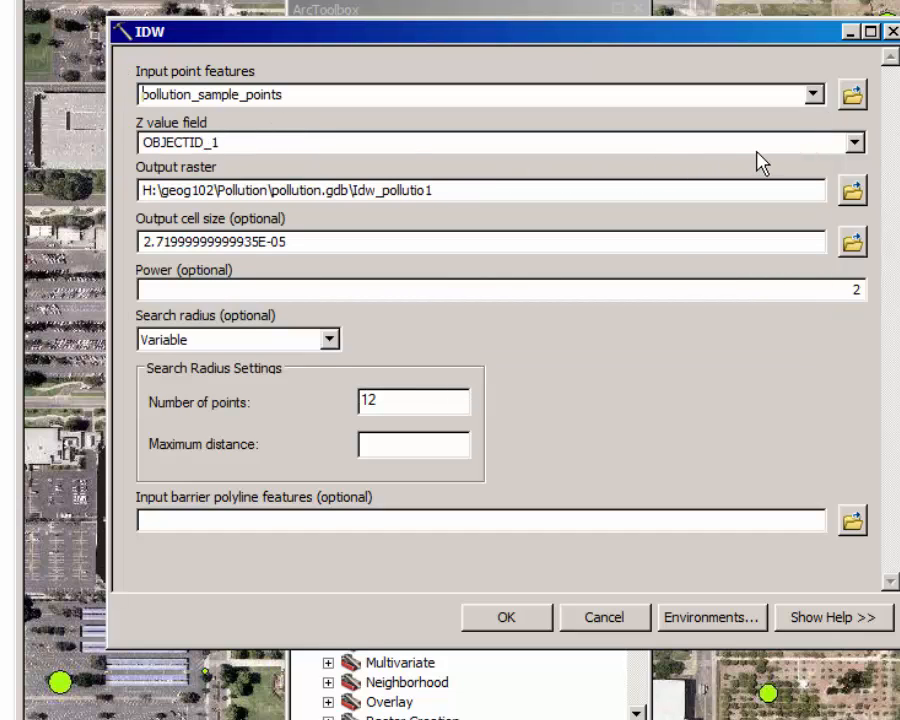
{"action": "left_click", "coordinate": [854, 142]}
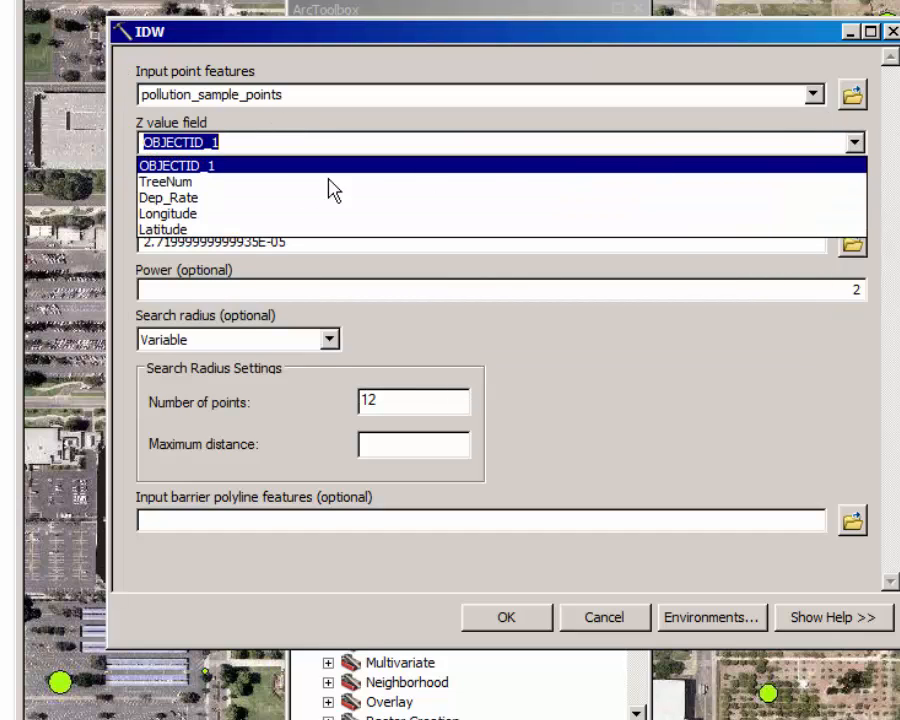
{"action": "left_click", "coordinate": [200, 194]}
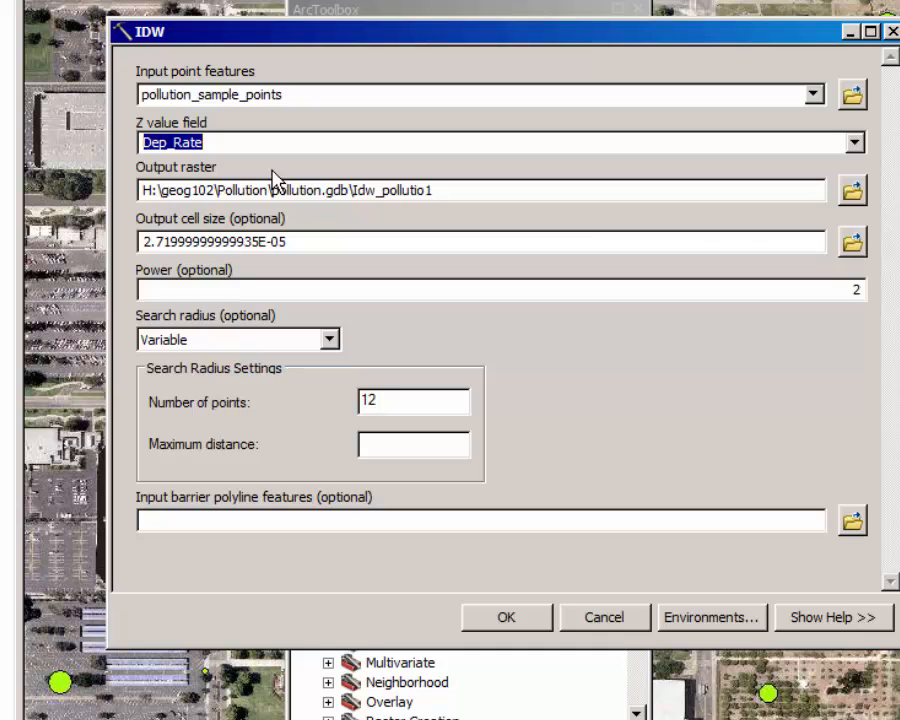
Set the output raster to pollution_IDW_raster in the My Documents\ArcGIS Default.gdb, run the IDW interpolation and close ArcToolbox
{"action": "left_click_drag", "start_coordinate": [140, 191], "coordinate": [456, 191]}
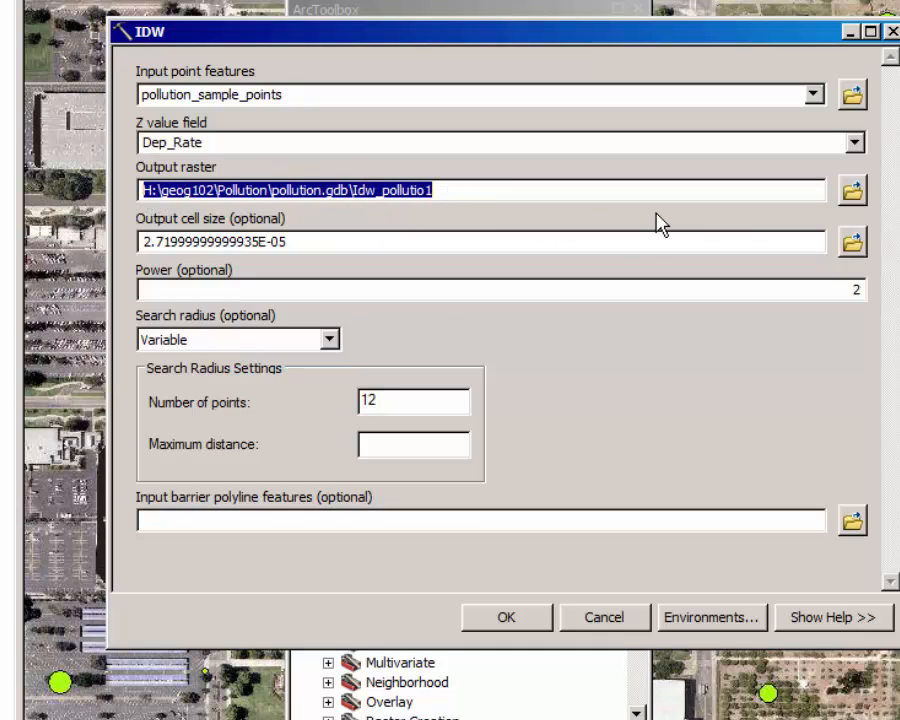
{"action": "left_click", "coordinate": [853, 192]}
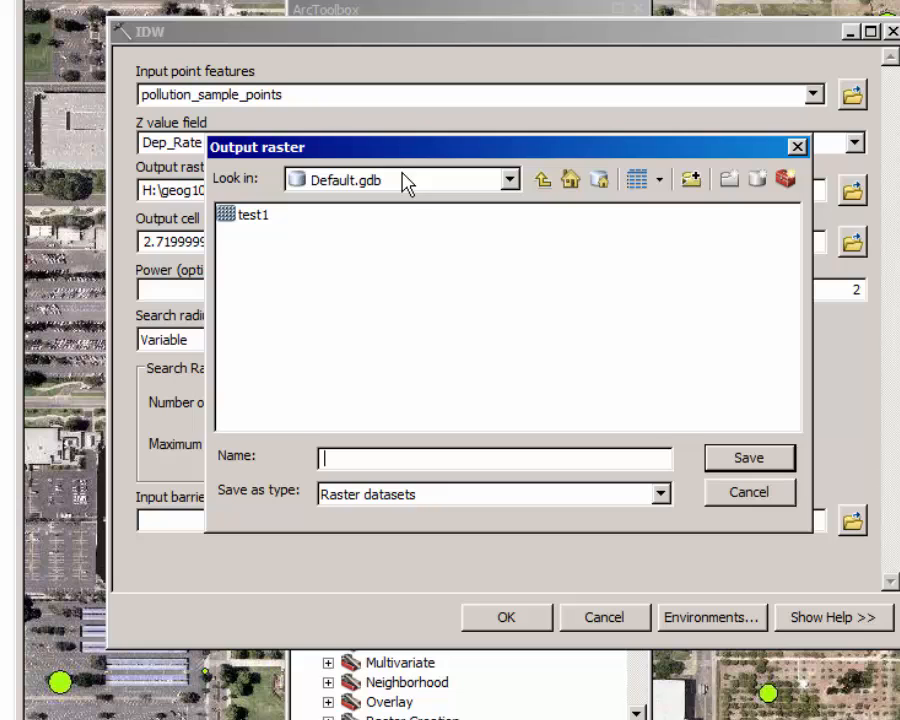
{"action": "left_click", "coordinate": [510, 181]}
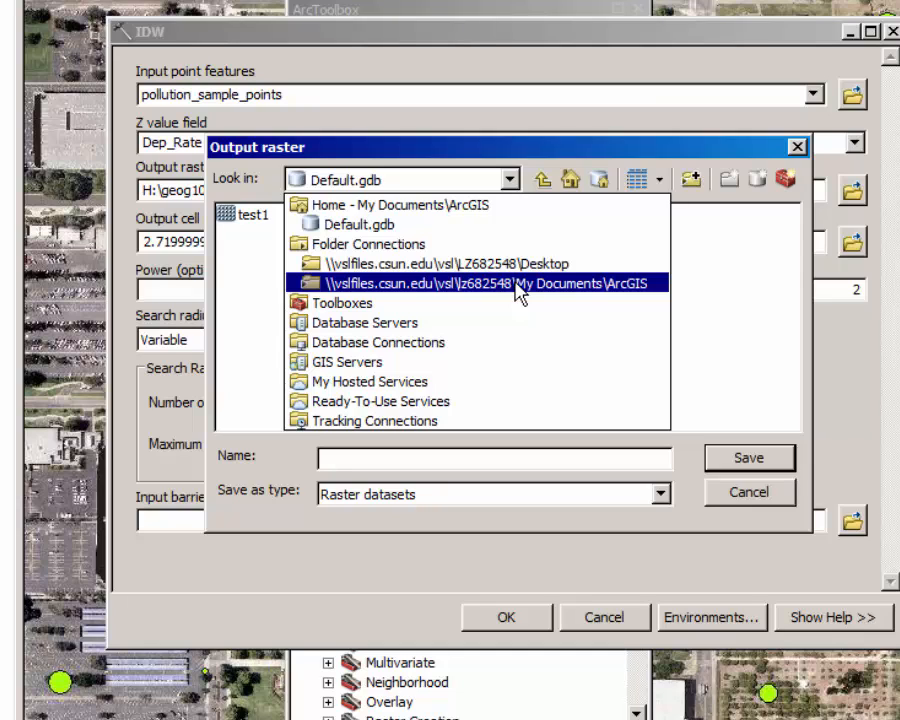
{"action": "left_click", "coordinate": [518, 288]}
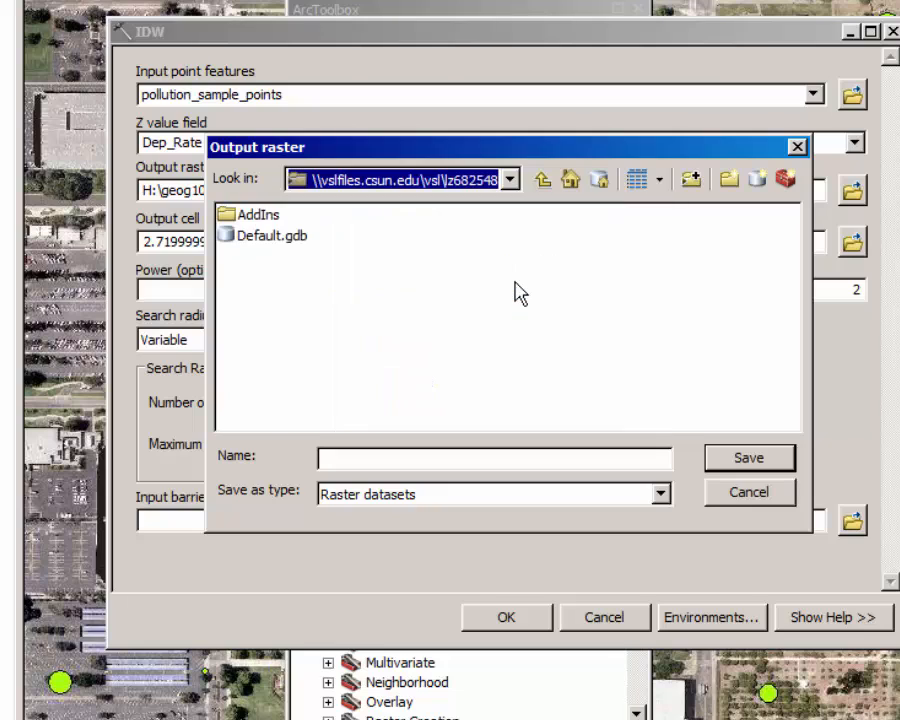
{"action": "left_click", "coordinate": [296, 248]}
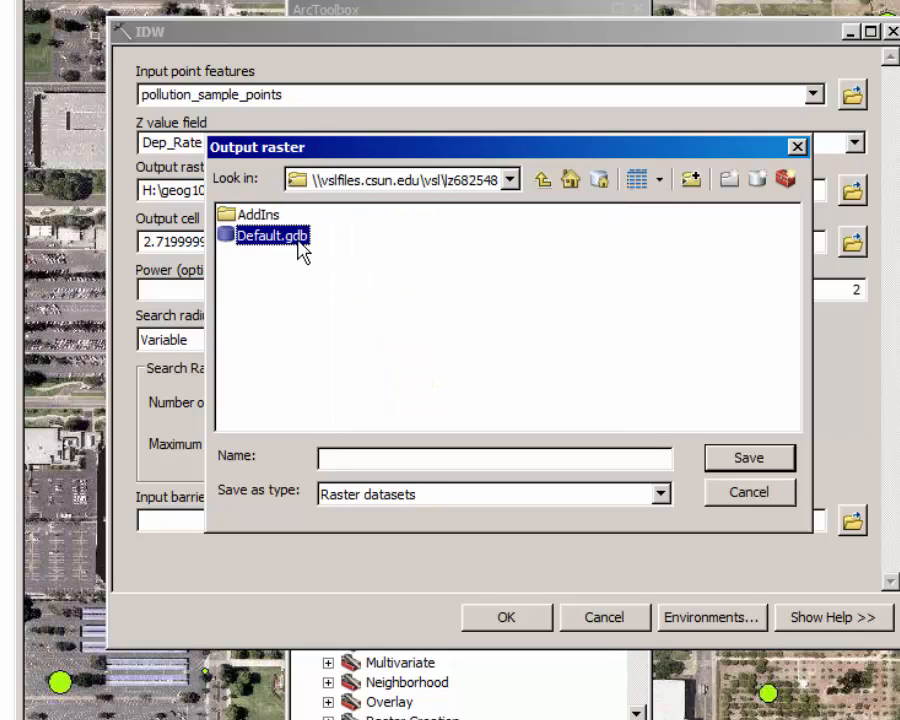
{"action": "double_click", "coordinate": [273, 240]}
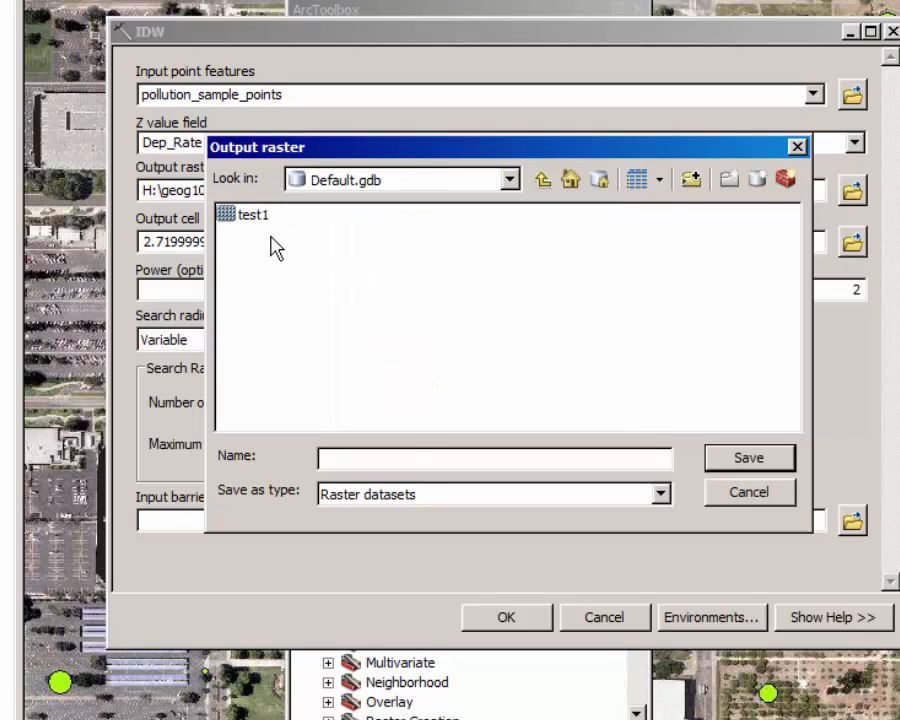
{"action": "left_click", "coordinate": [418, 455]}
{"action": "type", "text": "pollution_IDW_raster"}
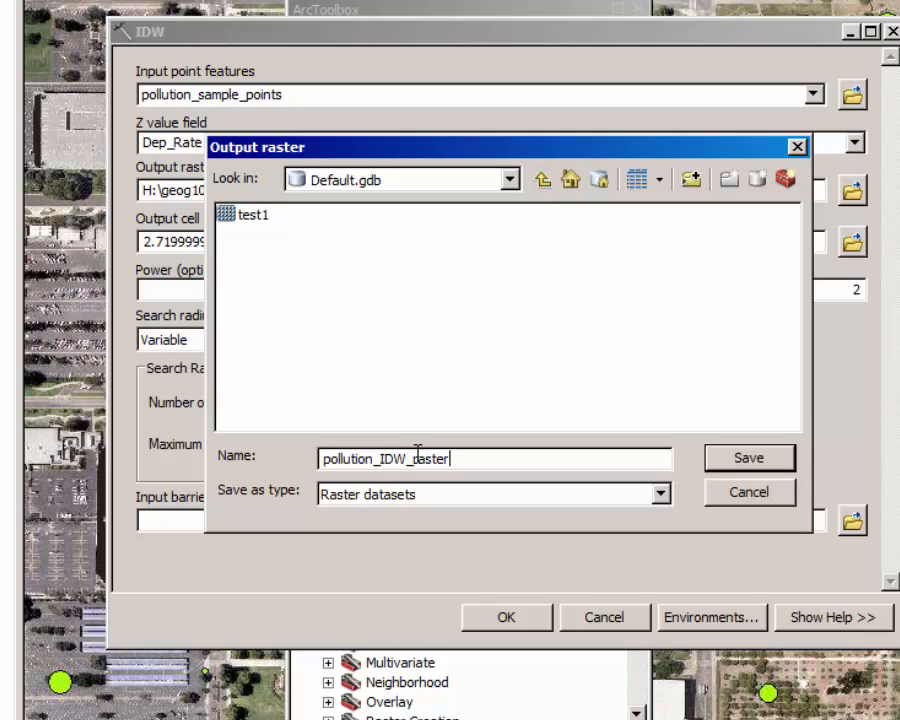
{"action": "left_click", "coordinate": [760, 464]}
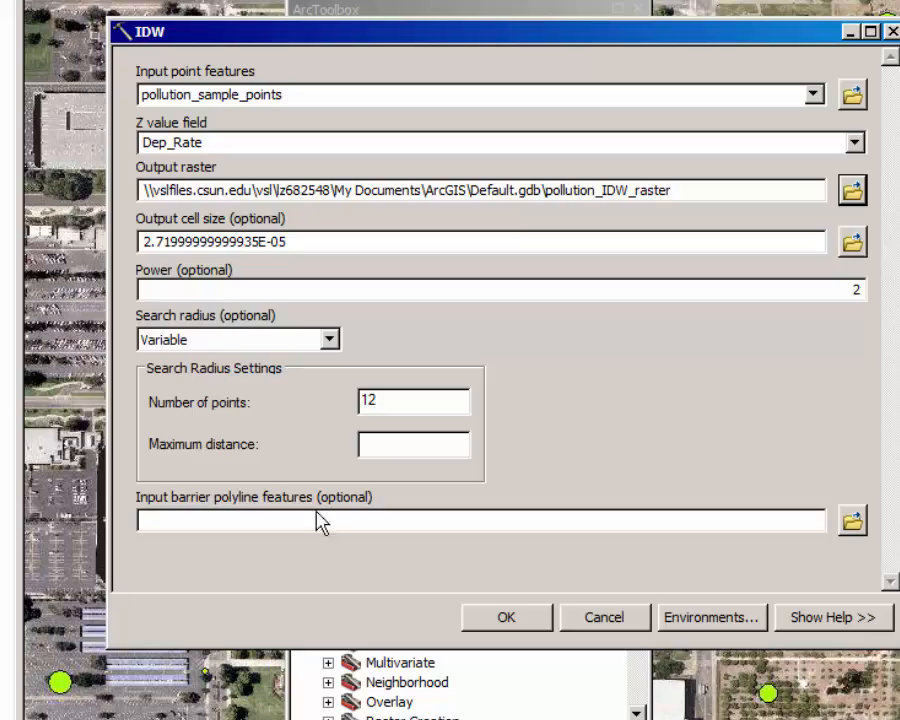
{"action": "left_click", "coordinate": [508, 622]}
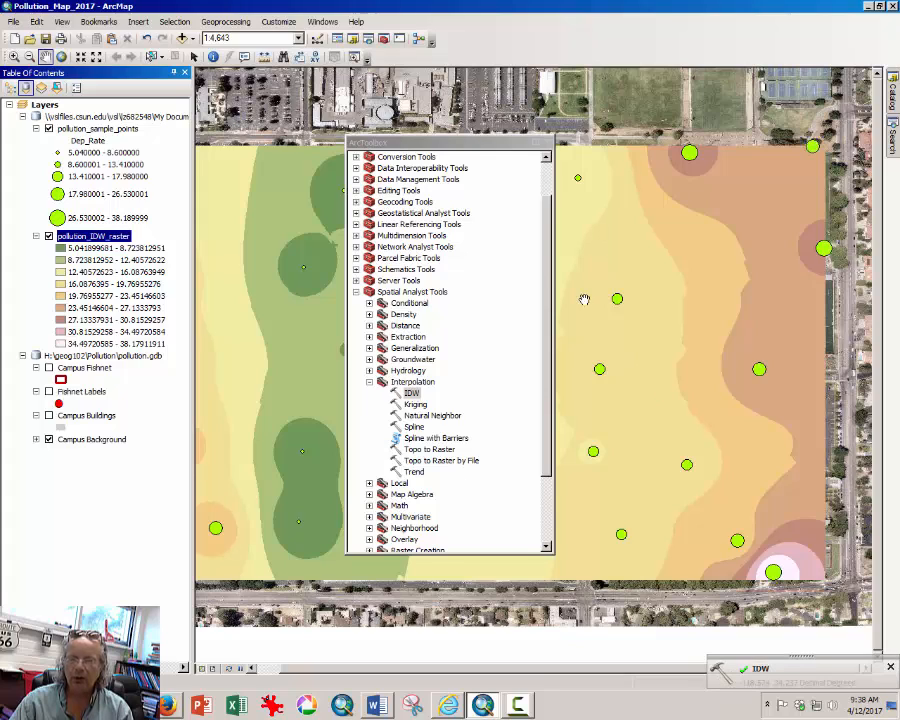
{"action": "left_click", "coordinate": [546, 143]}
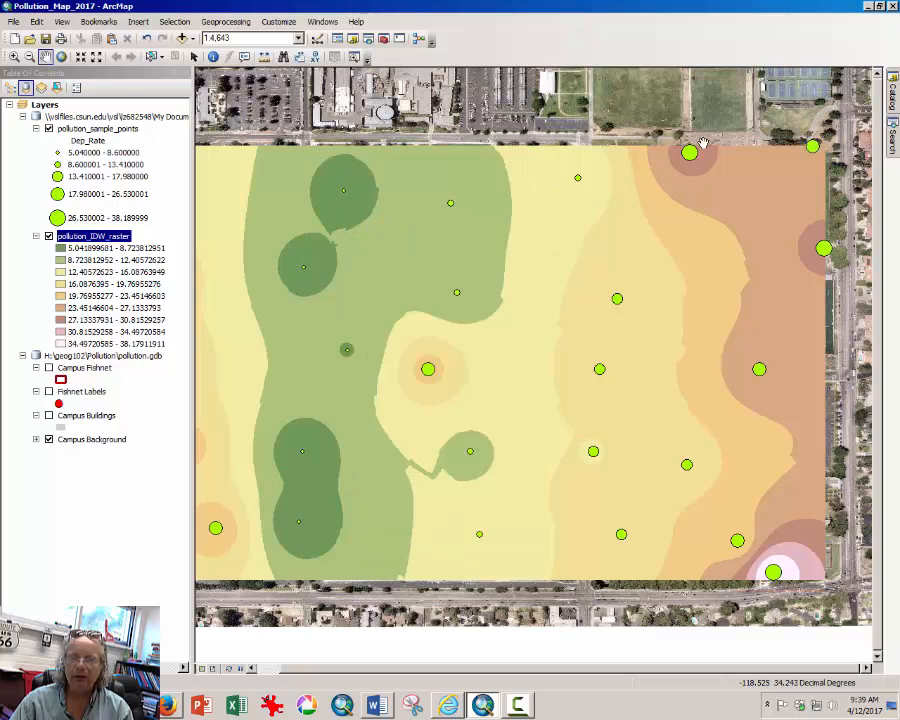
Turn on the Campus Buildings layer over the full extent of the interpolated pollution raster
{"action": "left_click_drag", "start_coordinate": [338, 211], "coordinate": [372, 211]}
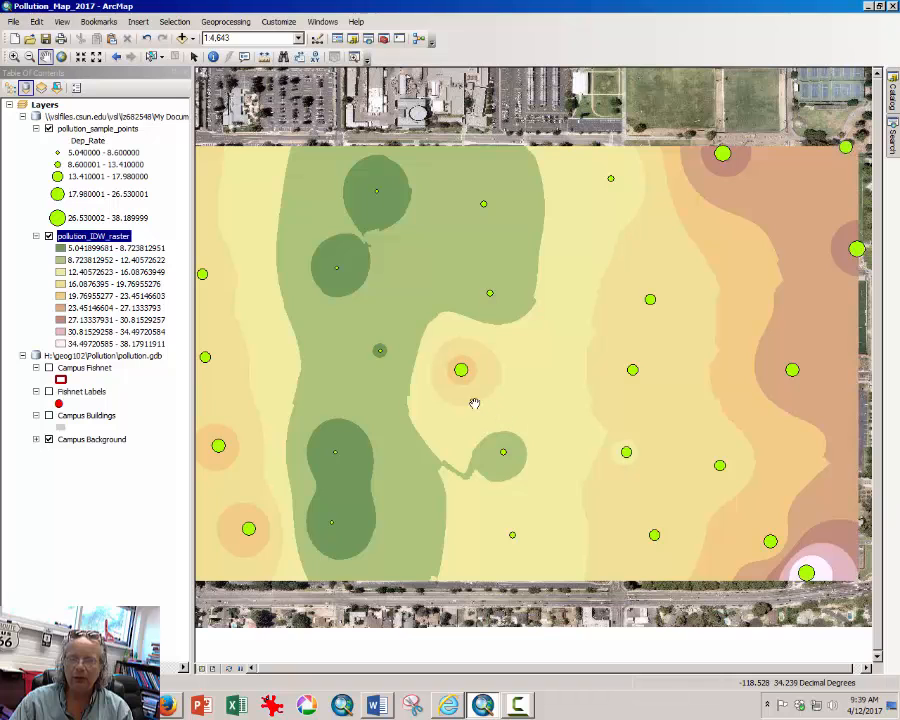
{"action": "left_click_drag", "start_coordinate": [473, 402], "coordinate": [511, 400]}
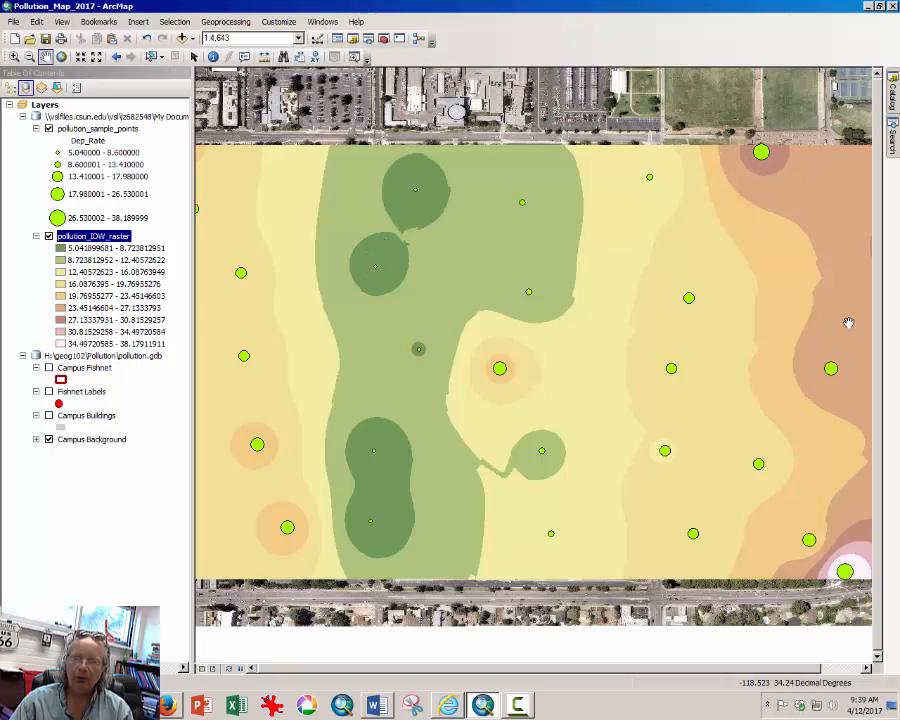
{"action": "scroll", "coordinate": [488, 297], "scroll_direction": "up", "scroll_amount": 2}
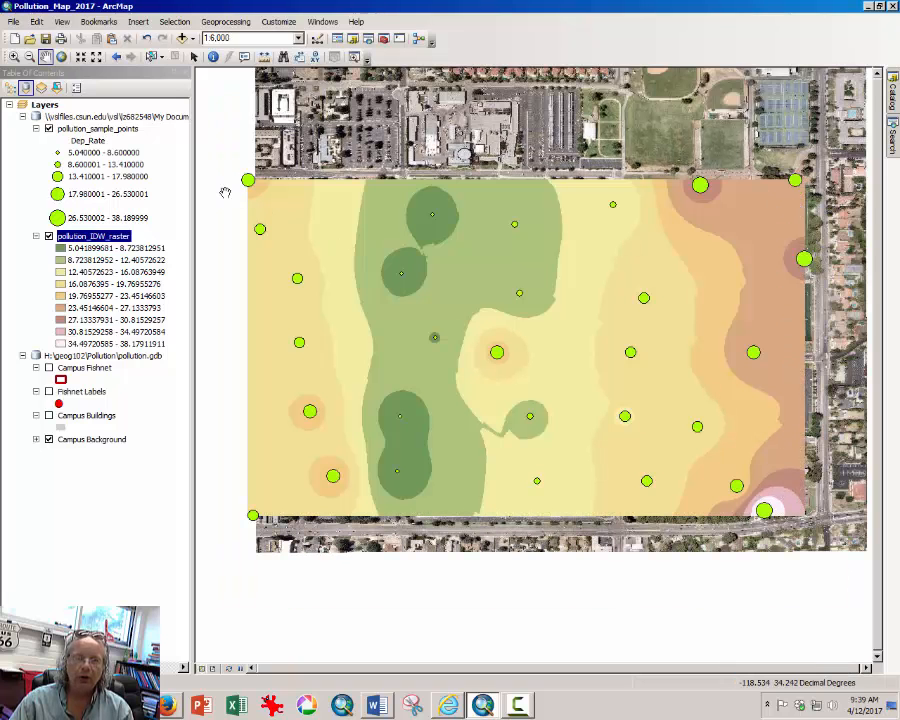
{"action": "left_click", "coordinate": [49, 415]}
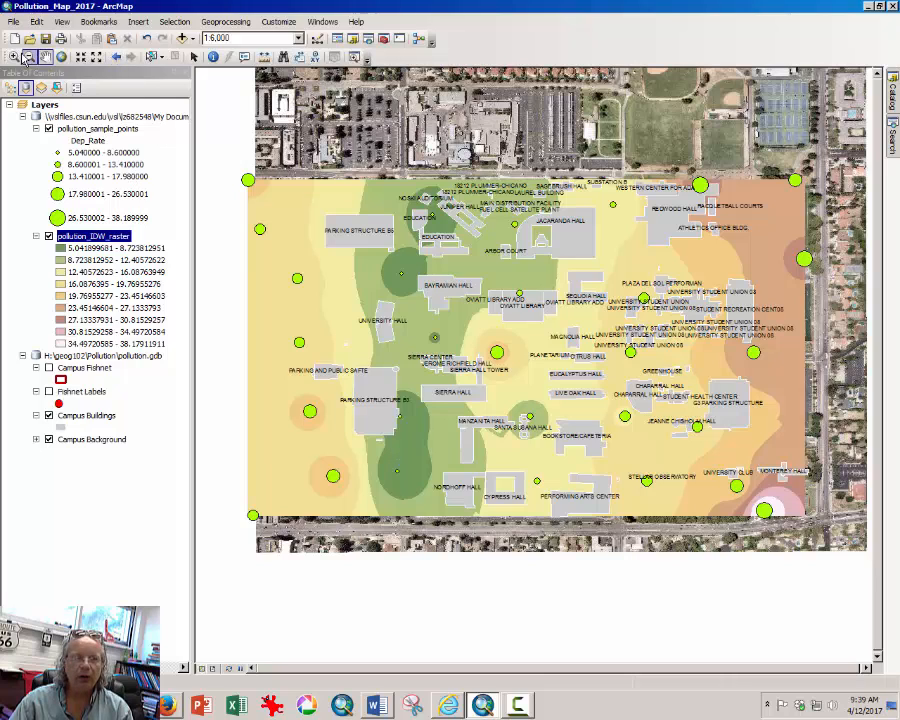
Identify the pollution_IDW_raster pixel value at a spot between the Education building and Bayramian Hall
{"action": "left_click", "coordinate": [14, 56]}
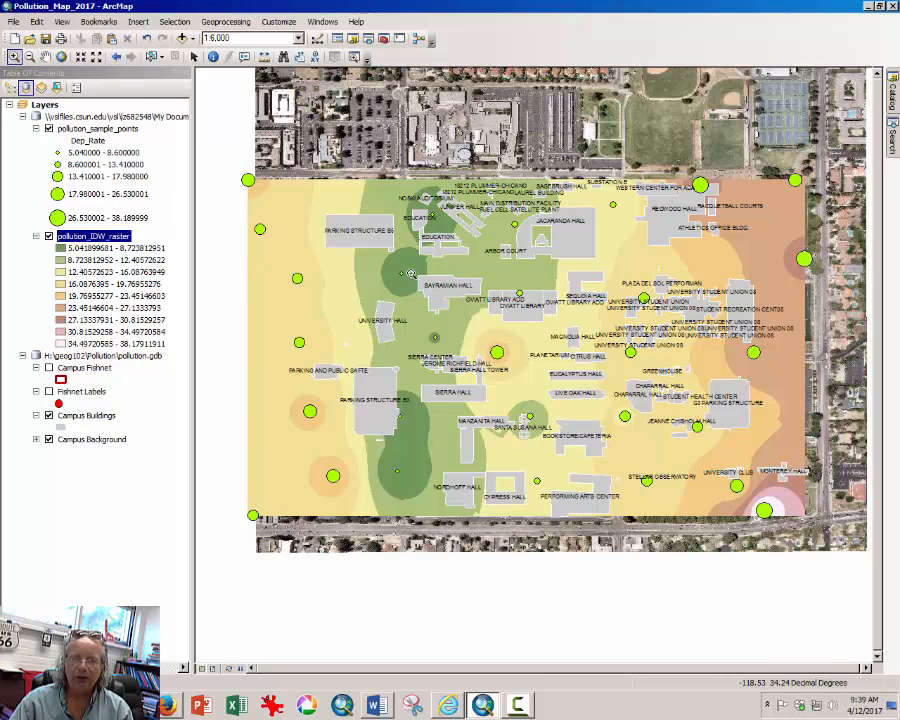
{"action": "left_click_drag", "start_coordinate": [423, 249], "coordinate": [483, 302]}
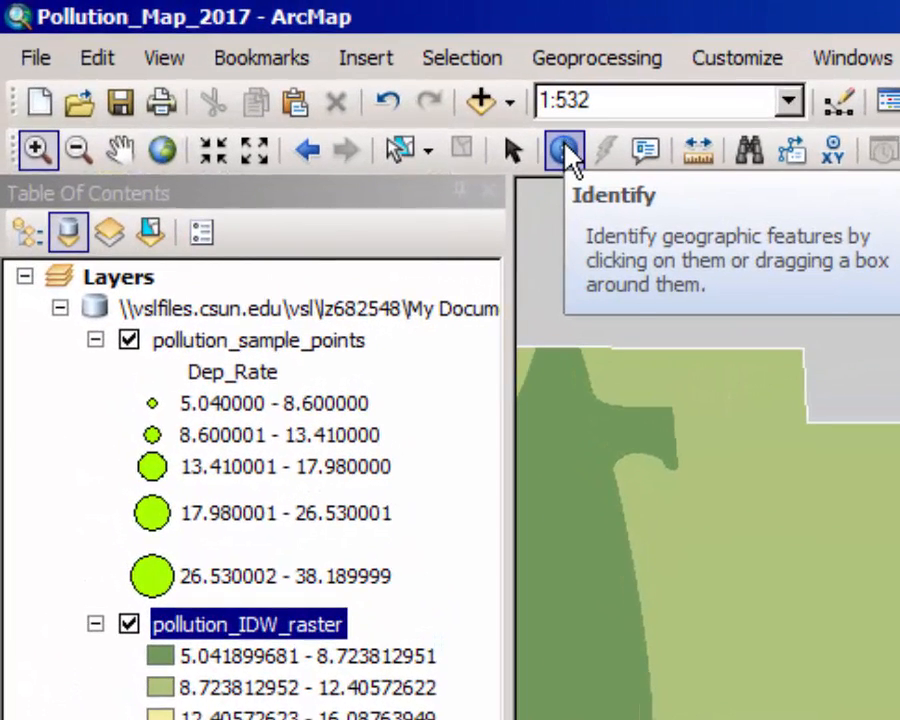
{"action": "left_click", "coordinate": [565, 152]}
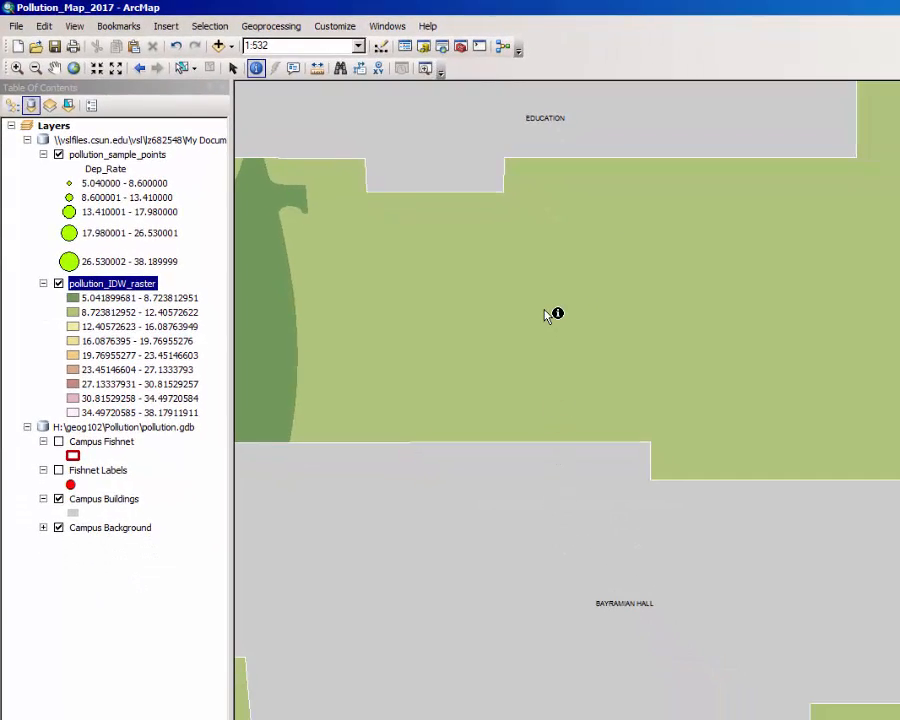
{"action": "left_click", "coordinate": [545, 315]}
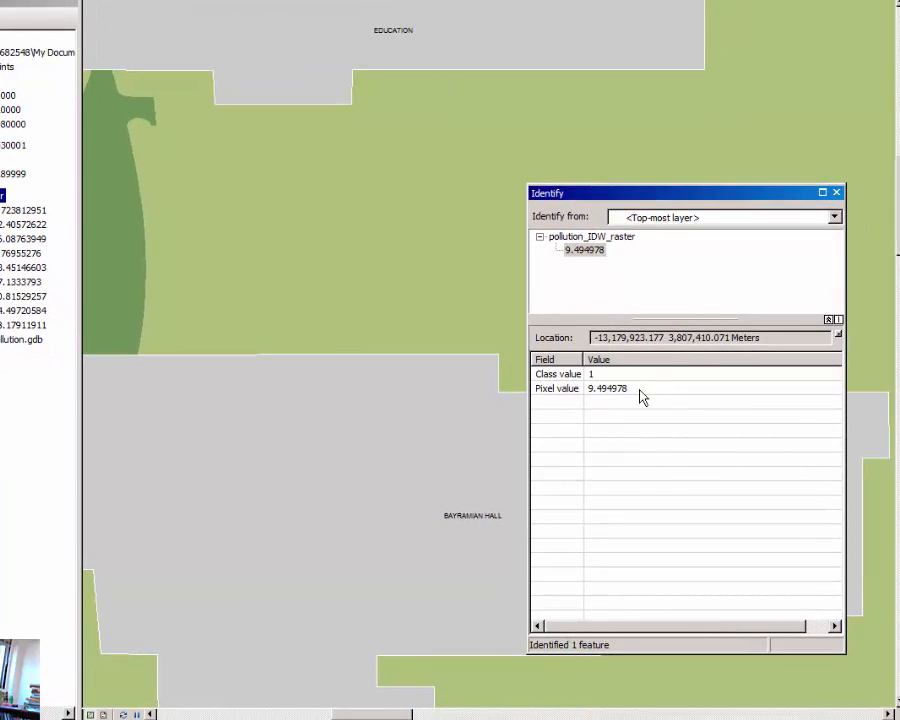
Identify the pollution_IDW_raster pixel values in the dark green zone and at another spot between the Education building and Bayramian Hall
{"action": "left_click", "coordinate": [633, 396]}
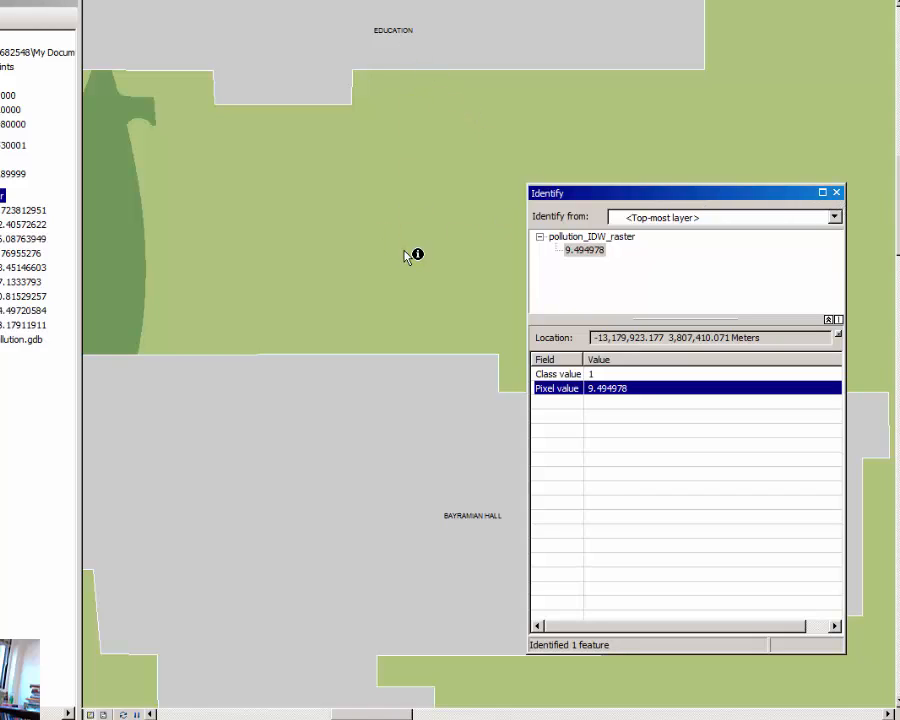
{"action": "left_click", "coordinate": [117, 246]}
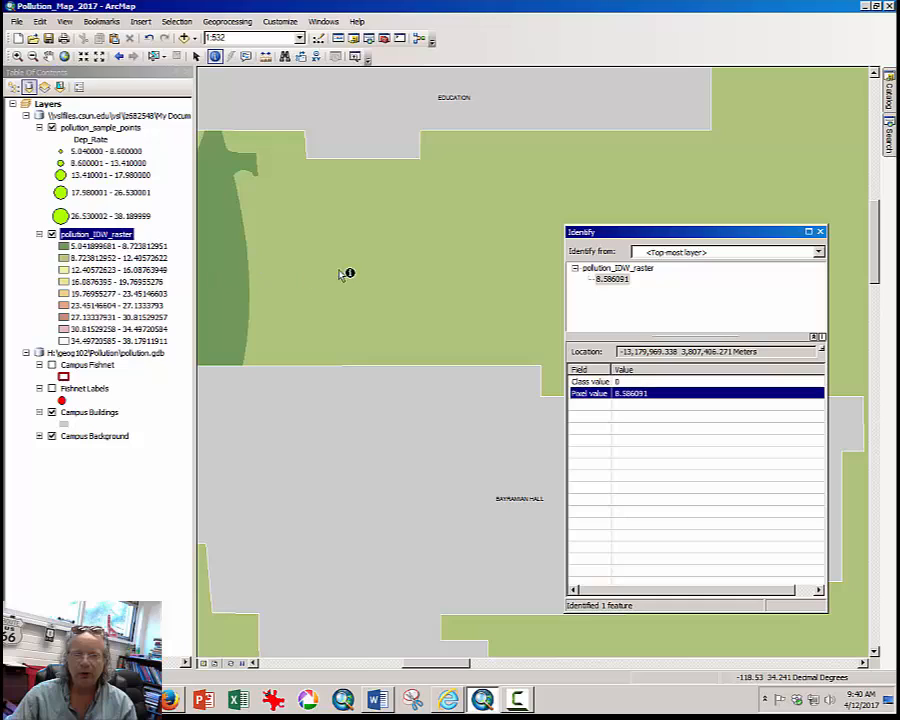
{"action": "left_click", "coordinate": [413, 263]}
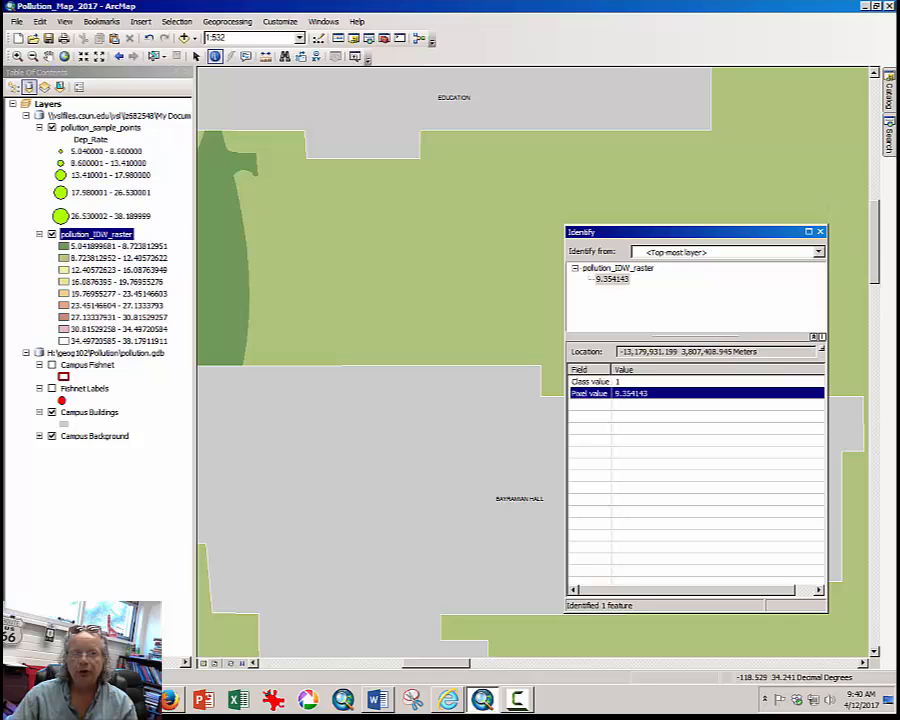
Close the identify results and save the map document as Pollution_Map_2017 in the ArcGIS folder of the Documents library
{"action": "left_click", "coordinate": [16, 21]}
{"action": "left_click", "coordinate": [47, 84]}
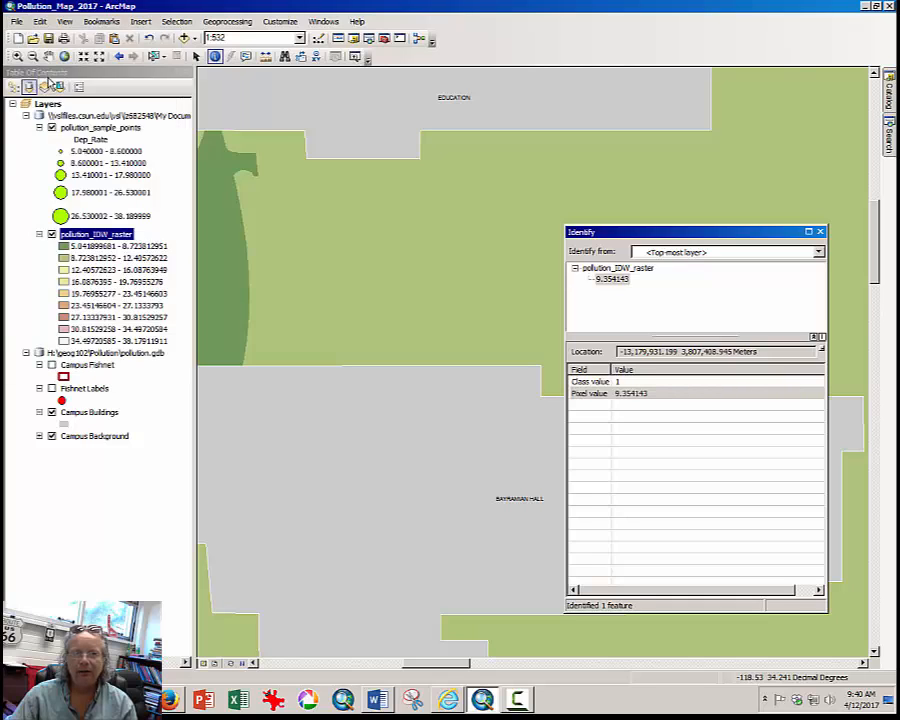
{"action": "left_click", "coordinate": [818, 232]}
{"action": "left_click", "coordinate": [16, 22]}
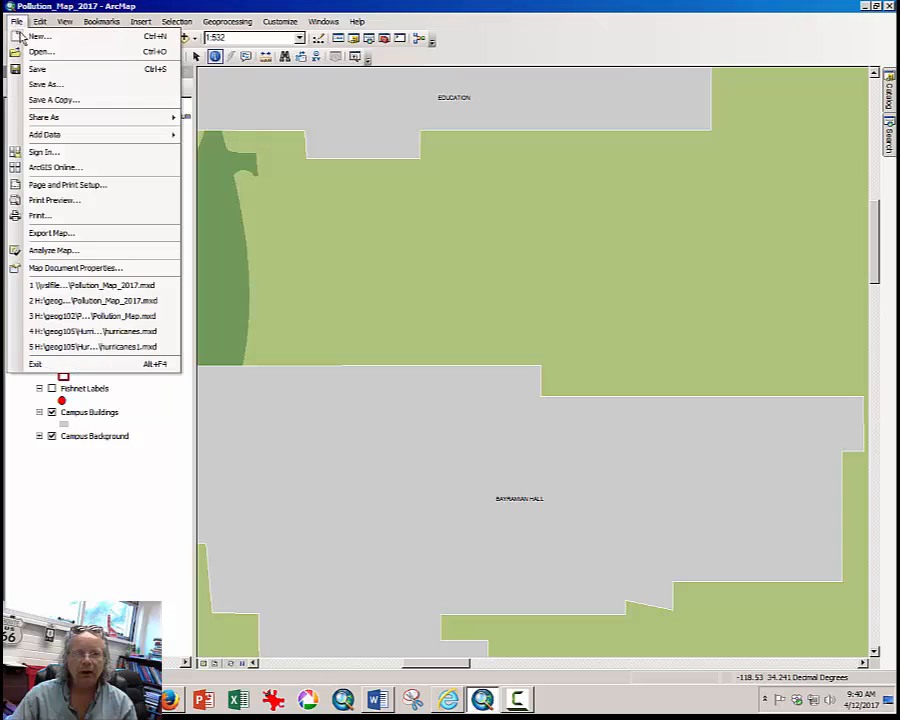
{"action": "left_click", "coordinate": [52, 84]}
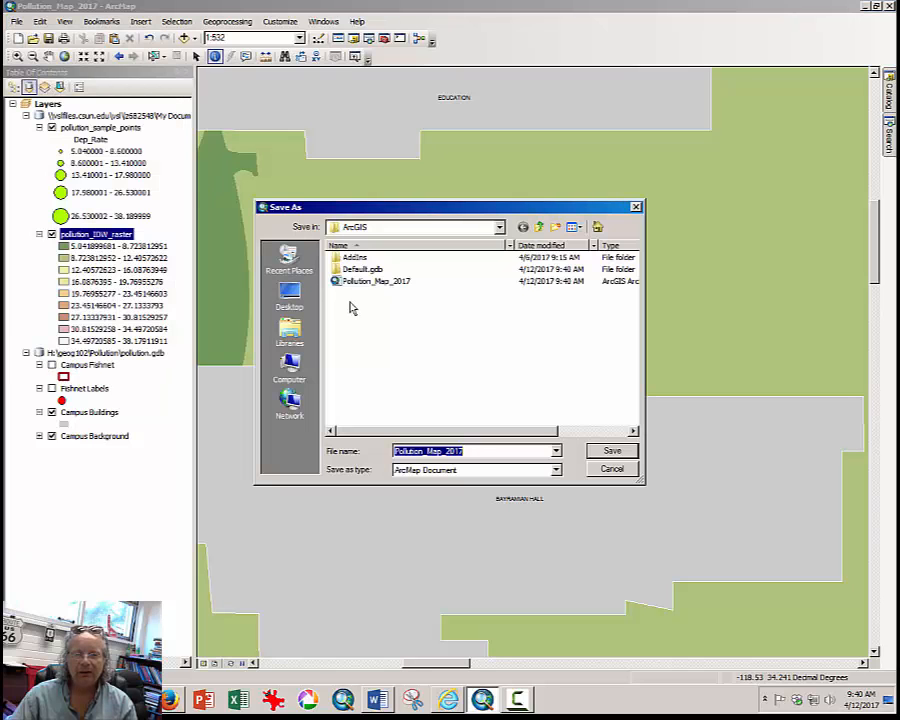
{"action": "left_click", "coordinate": [300, 333]}
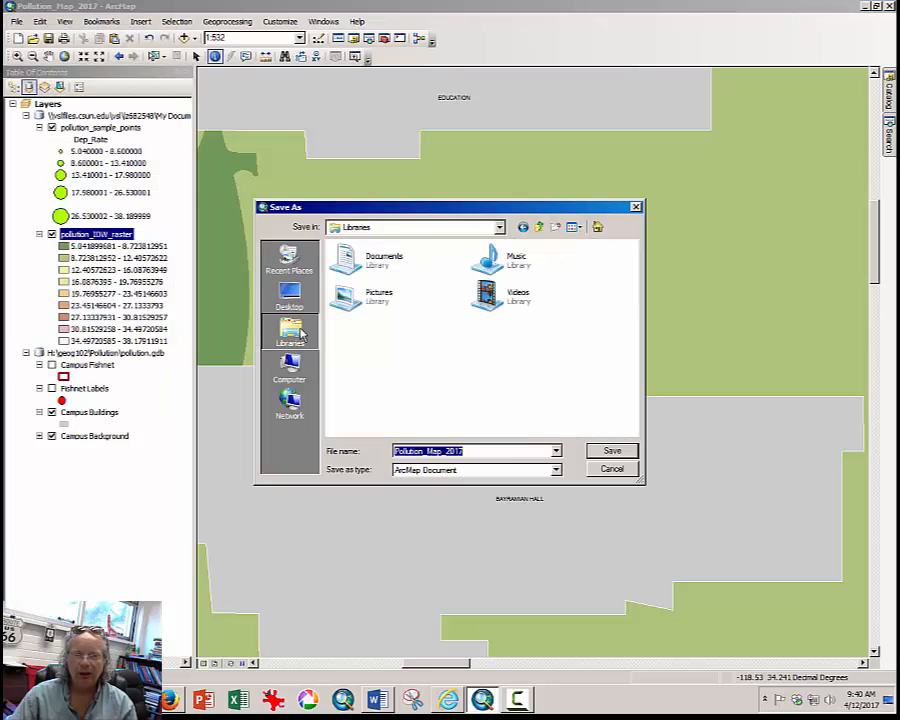
{"action": "left_click", "coordinate": [381, 266]}
{"action": "double_click", "coordinate": [379, 267]}
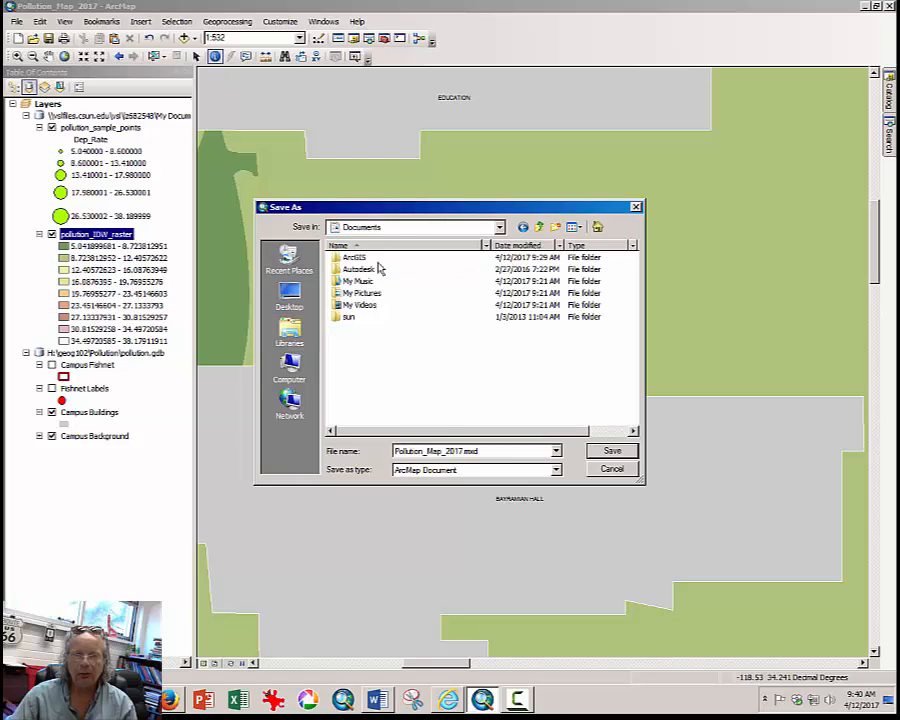
{"action": "double_click", "coordinate": [362, 260]}
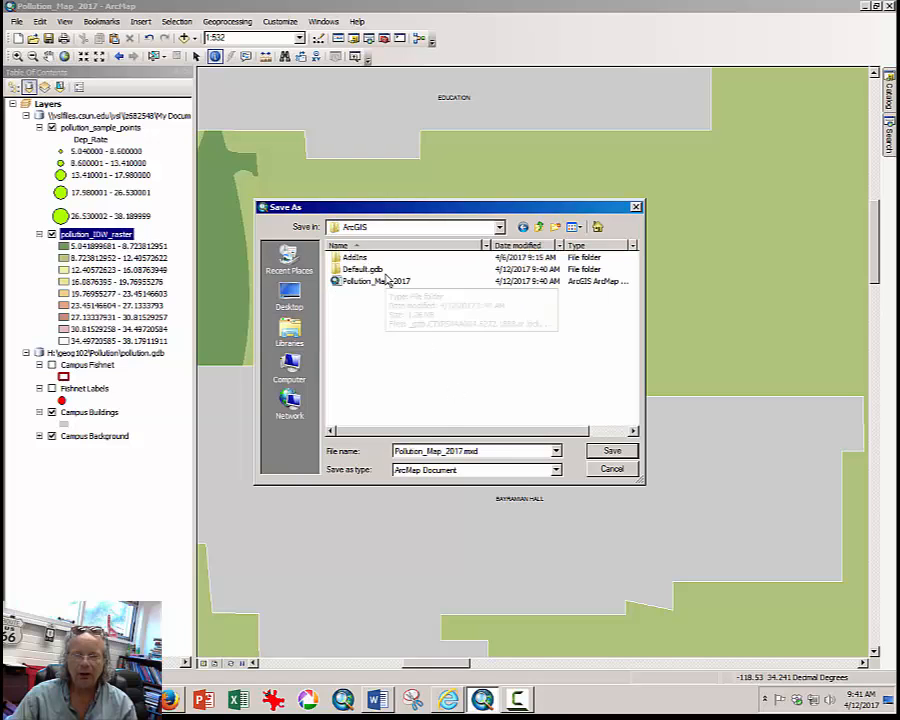
{"action": "left_click", "coordinate": [385, 282]}
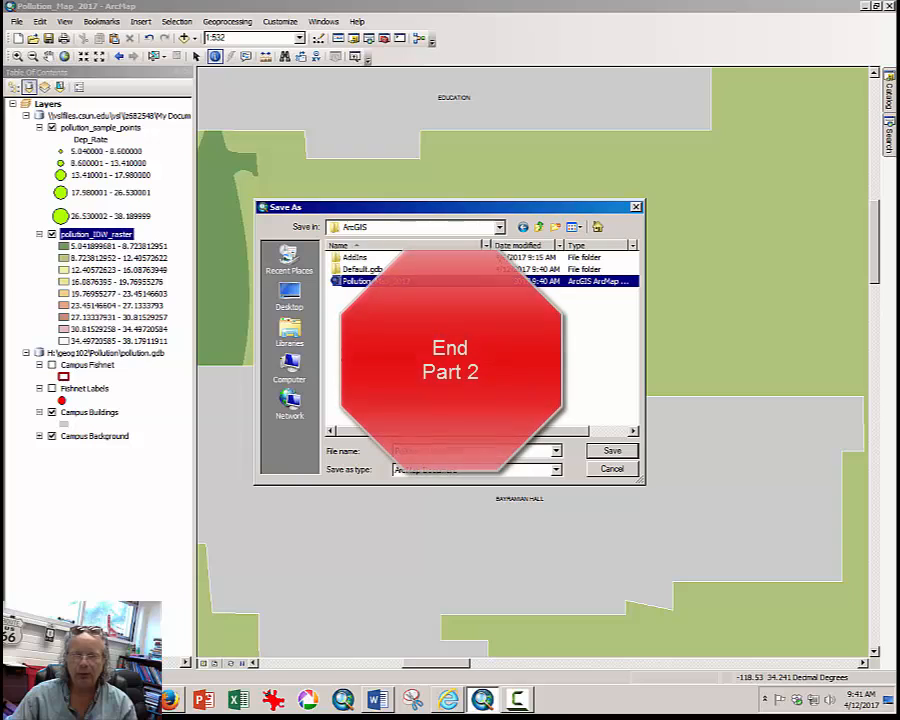